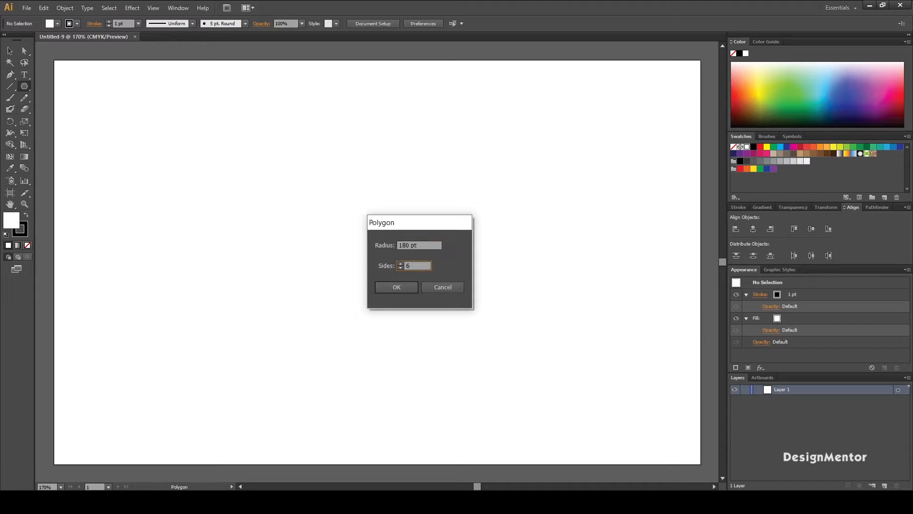
Create a six-sided polygon with a radius of 180 pt near the artboard's centre
key(Tab)
key(Return)
key(v)
key(ctrl+shift+a)
Fill the hexagon with medium grey and set its stroke weight to 0
key(ctrl+a)
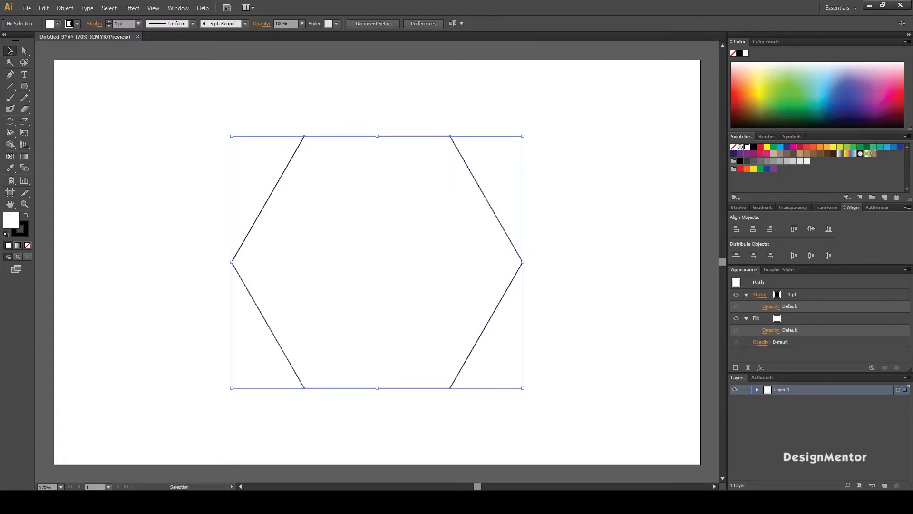
click(58, 24)
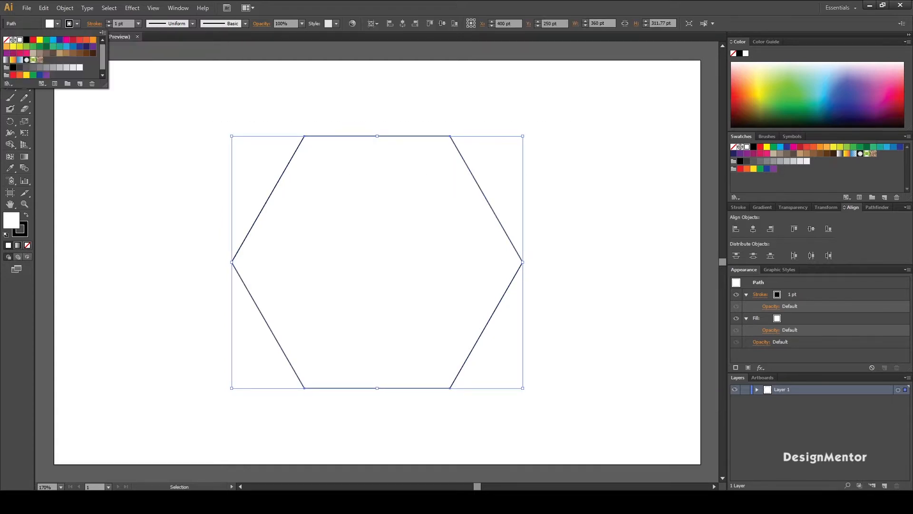
click(40, 68)
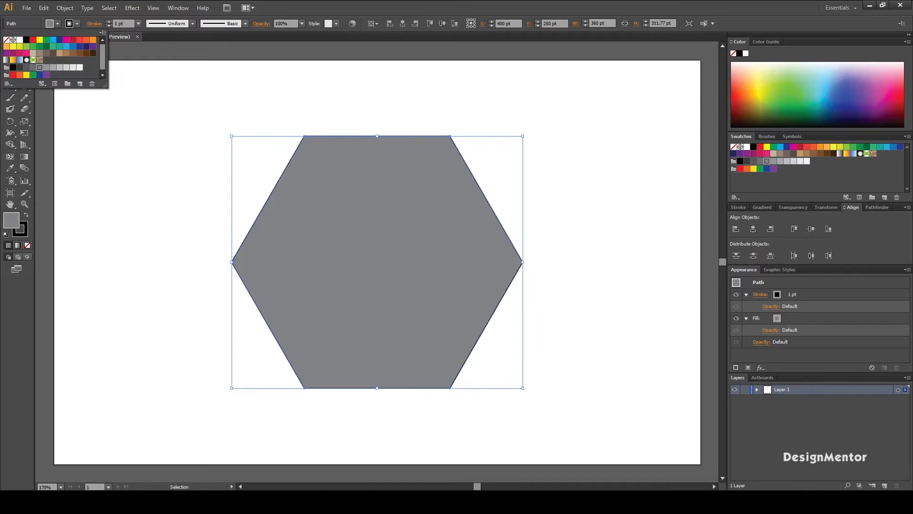
key(Escape)
key(ctrl+shift+a)
drag(253, 106, 529, 175)
drag(126, 24, 113, 23)
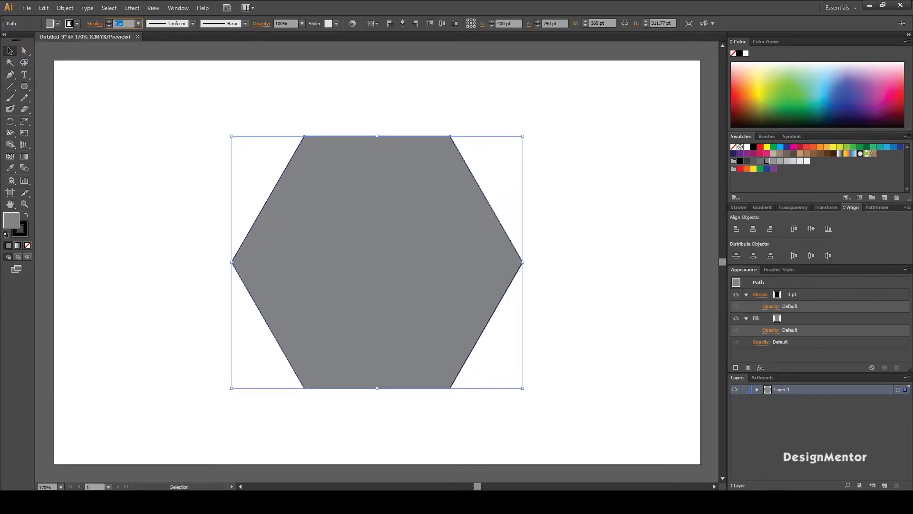
text(0)
key(Return)
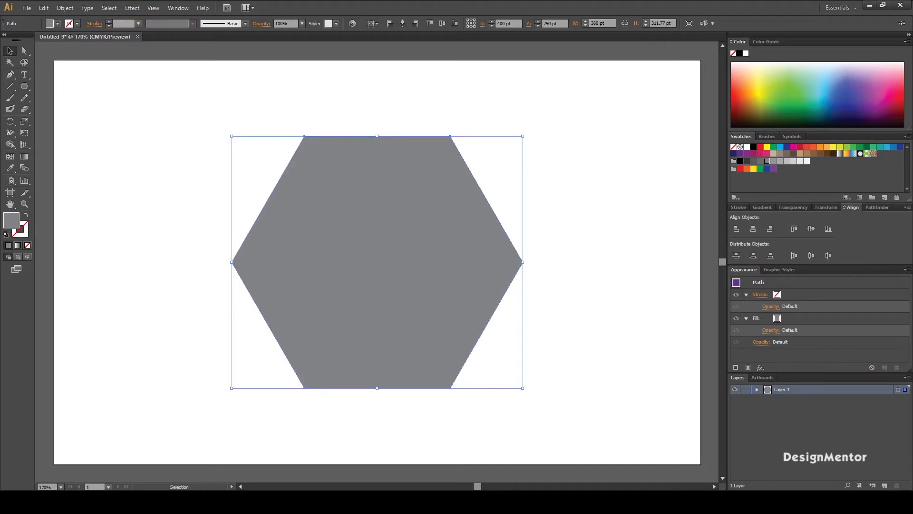
Rotate the hexagon so that one corner points straight up
key(ctrl+shift+a)
drag(218, 116, 525, 389)
drag(527, 133, 485, 349)
click(192, 126)
drag(191, 127, 567, 278)
key(ctrl+shift+a)
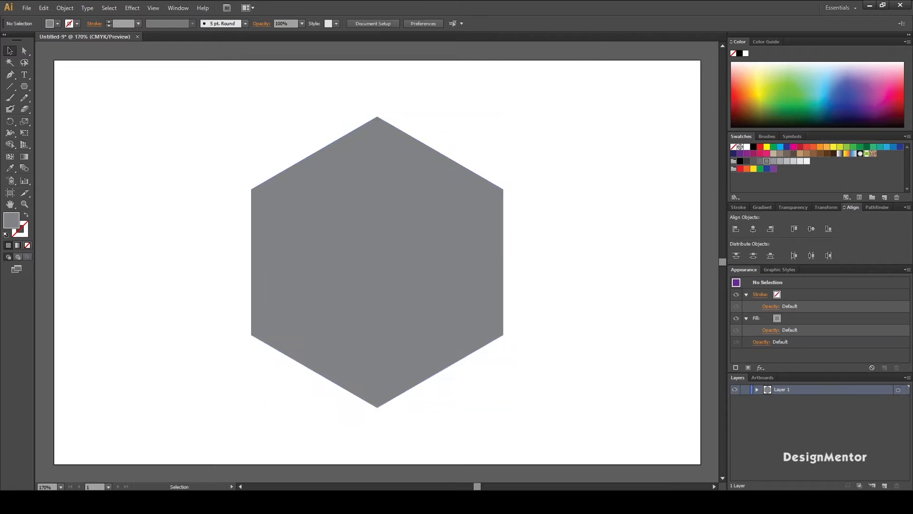
Draw a vertical 1 pt black line joining the hexagon's uppermost and lowermost corners
click(10, 87)
click(57, 24)
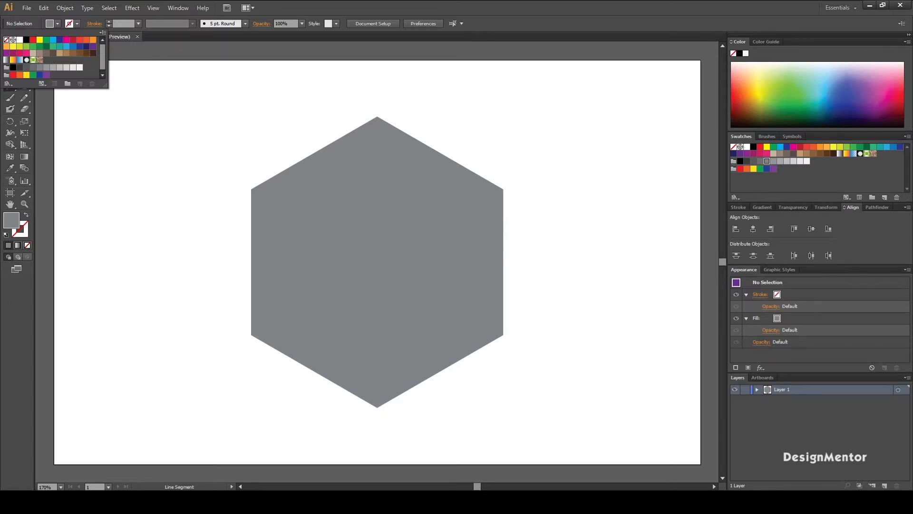
click(26, 39)
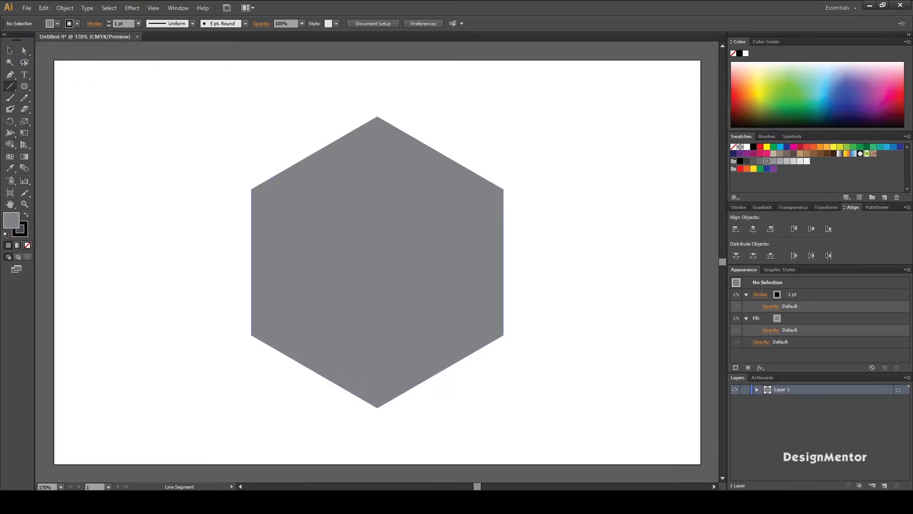
drag(377, 116, 378, 408)
key(v)
key(ctrl+shift+a)
Draw two diagonal 1 pt black lines joining the hexagon's remaining pairs of opposite corners
key(backslash)
drag(251, 188, 504, 334)
key(v)
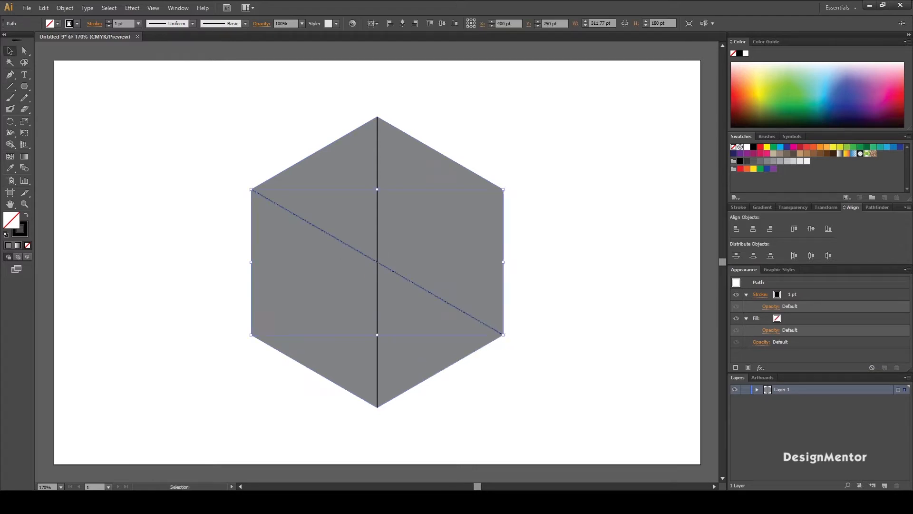
key(ctrl+shift+a)
key(backslash)
drag(503, 189, 251, 334)
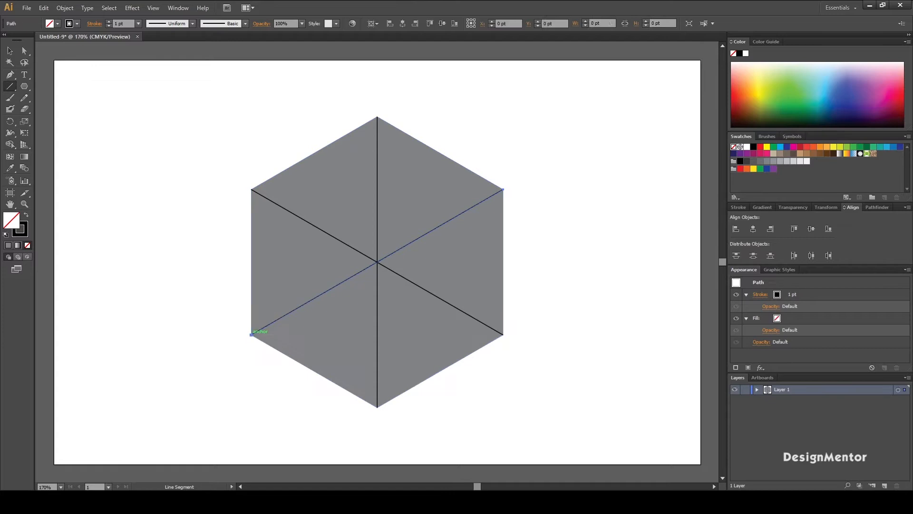
key(v)
key(ctrl+shift+a)
Merge the six triangles in pairs with the Shape Builder tool into the cube's top, left and right faces
drag(208, 143, 563, 323)
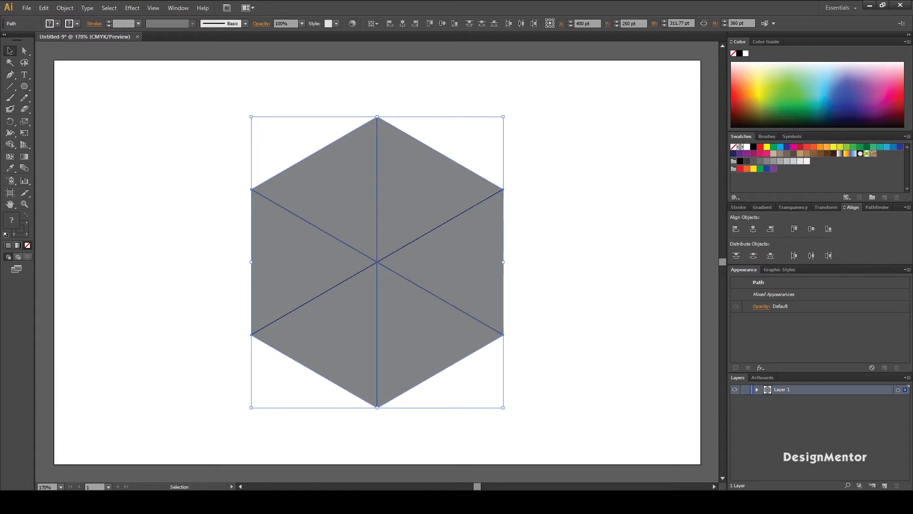
click(10, 144)
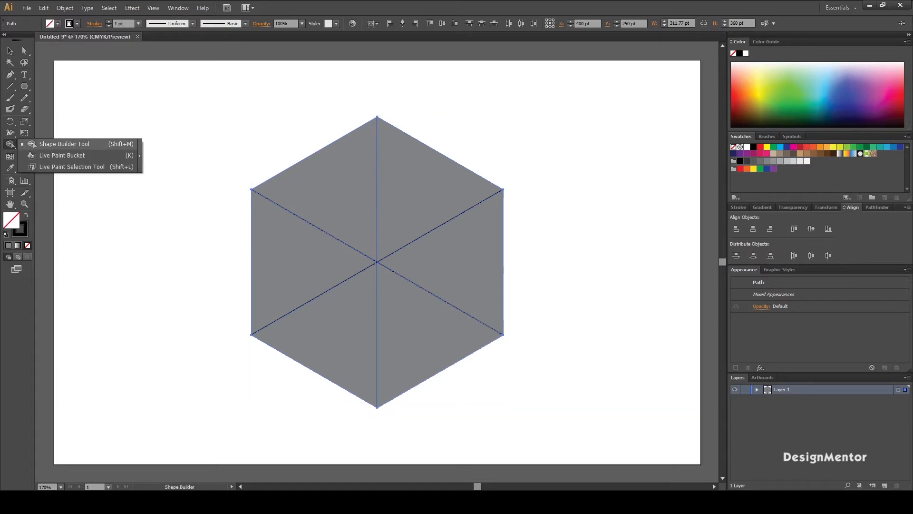
drag(336, 189, 413, 191)
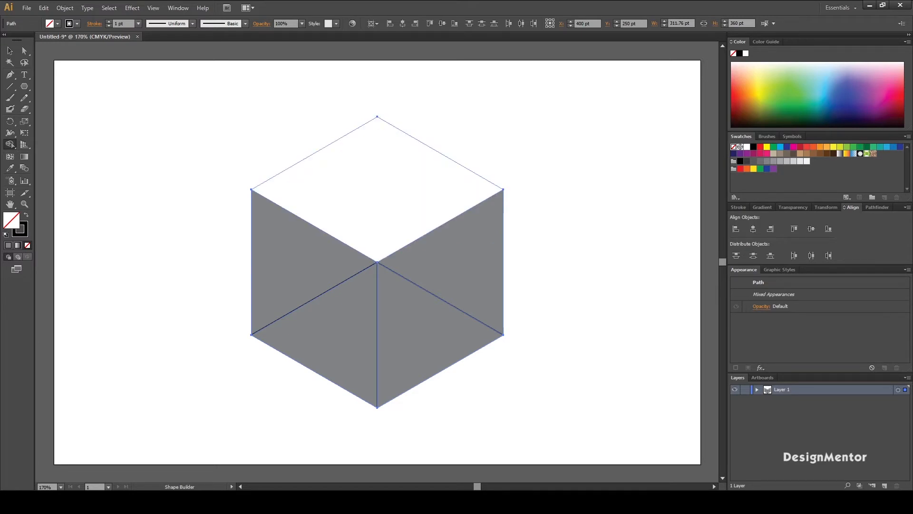
drag(290, 247, 338, 347)
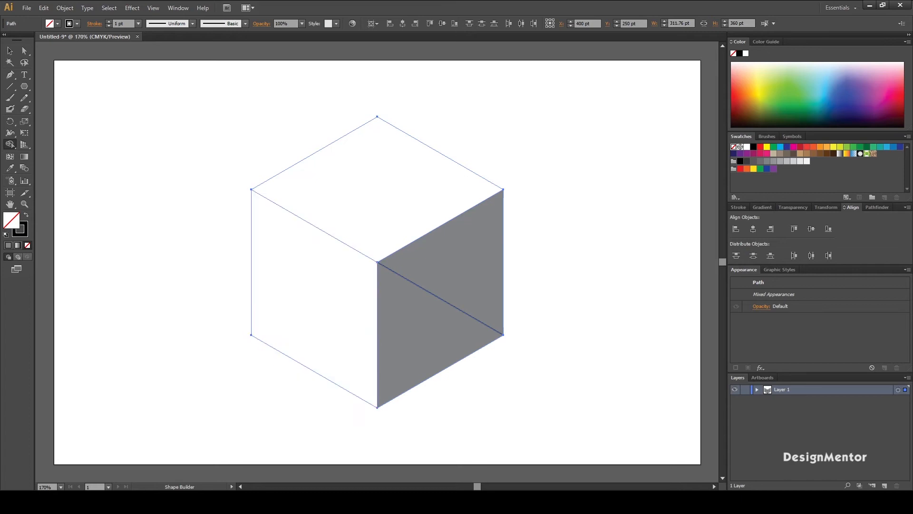
drag(419, 343, 462, 256)
Fill all three cube faces with dark grey
key(v)
drag(181, 122, 569, 410)
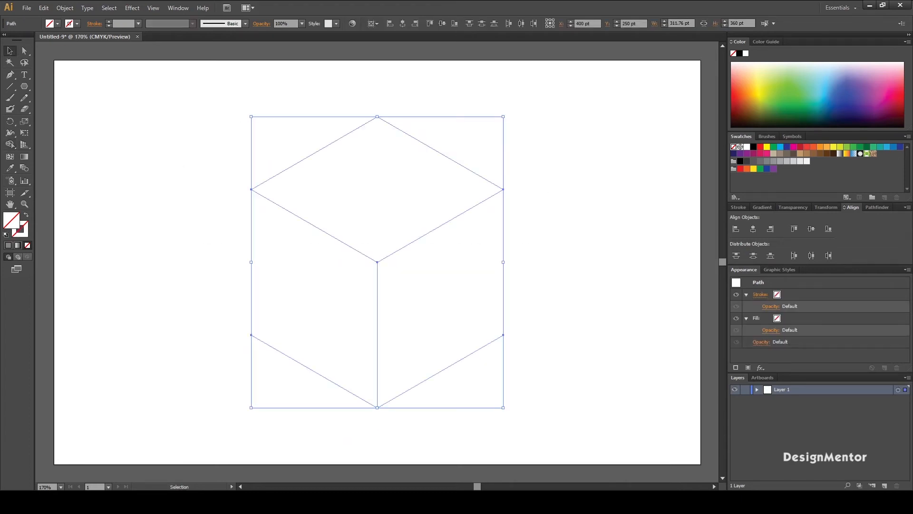
click(52, 24)
click(40, 67)
click(26, 67)
key(Escape)
Select the top, left and right faces individually to check that each is a separate shape
click(377, 189)
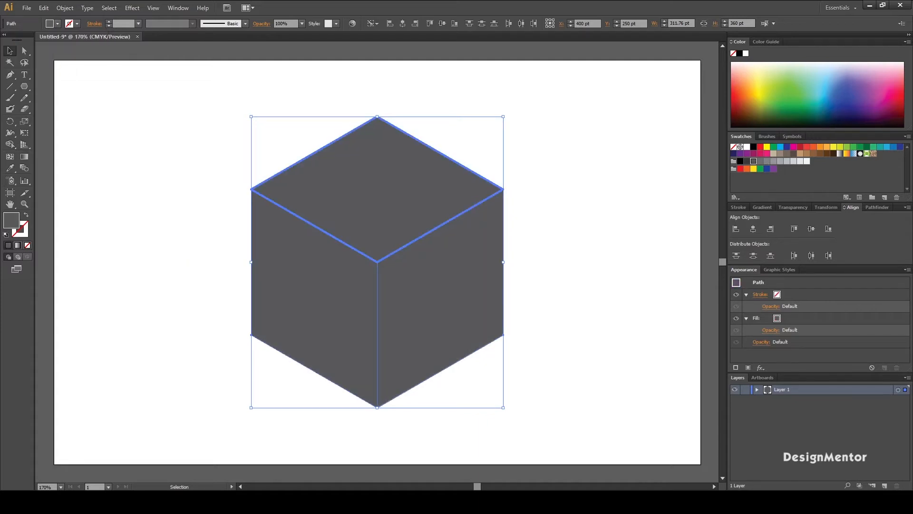
key(ctrl+shift+a)
click(377, 189)
click(315, 298)
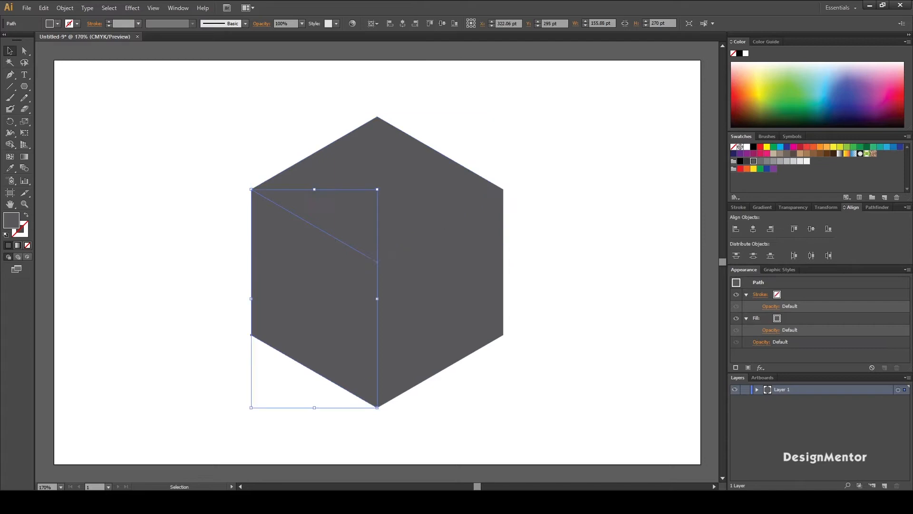
key(ctrl+shift+a)
click(377, 189)
click(315, 298)
click(440, 299)
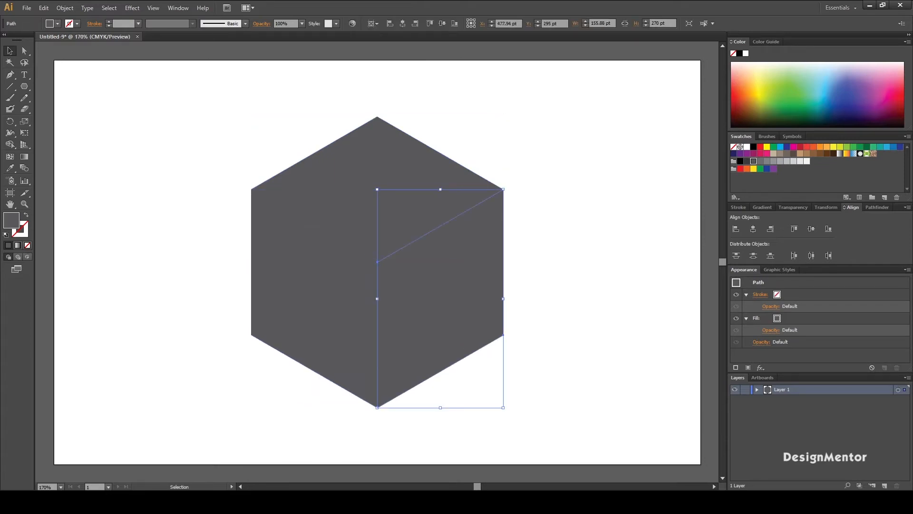
click(315, 299)
click(377, 189)
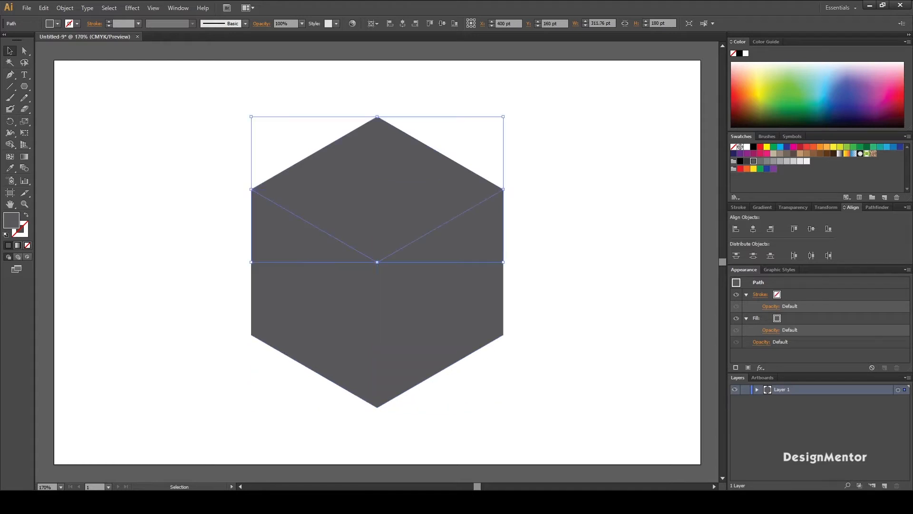
click(441, 299)
key(ctrl+shift+a)
click(378, 189)
click(65, 7)
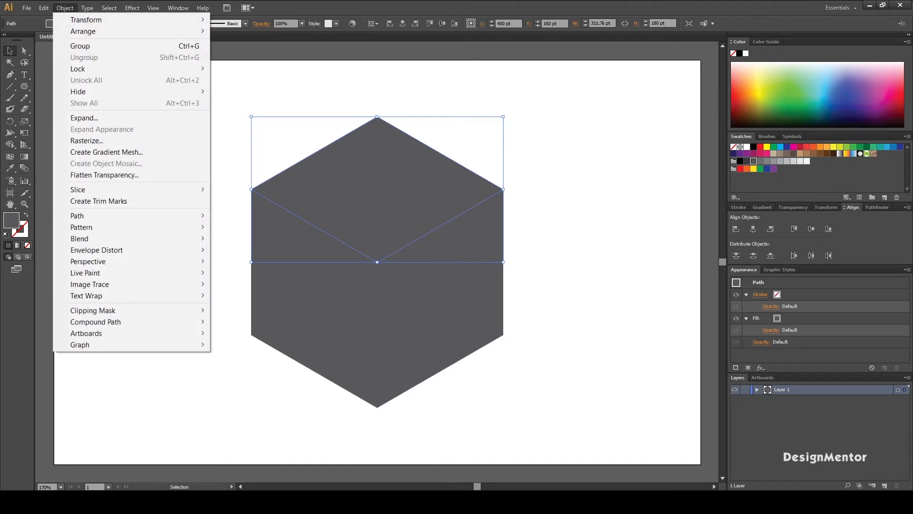
key(Escape)
Fill all three cube faces with black
drag(208, 132, 545, 299)
click(58, 23)
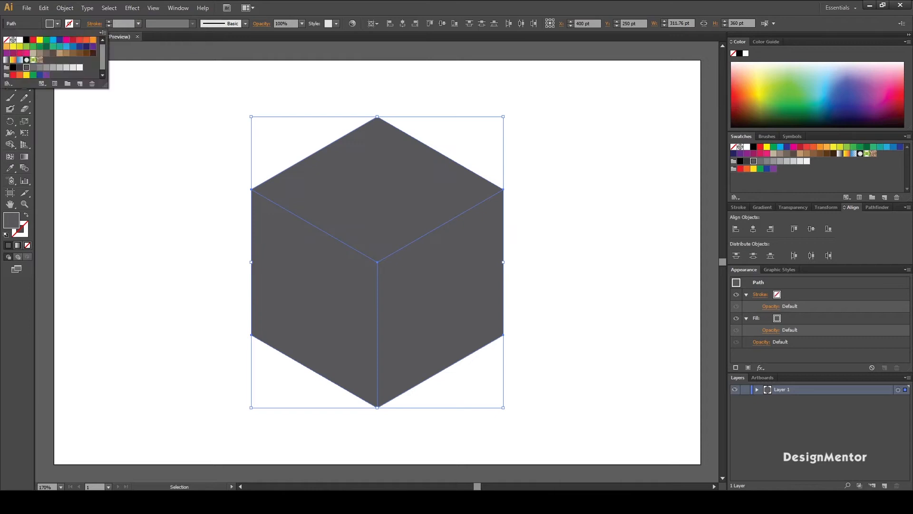
click(13, 68)
key(Escape)
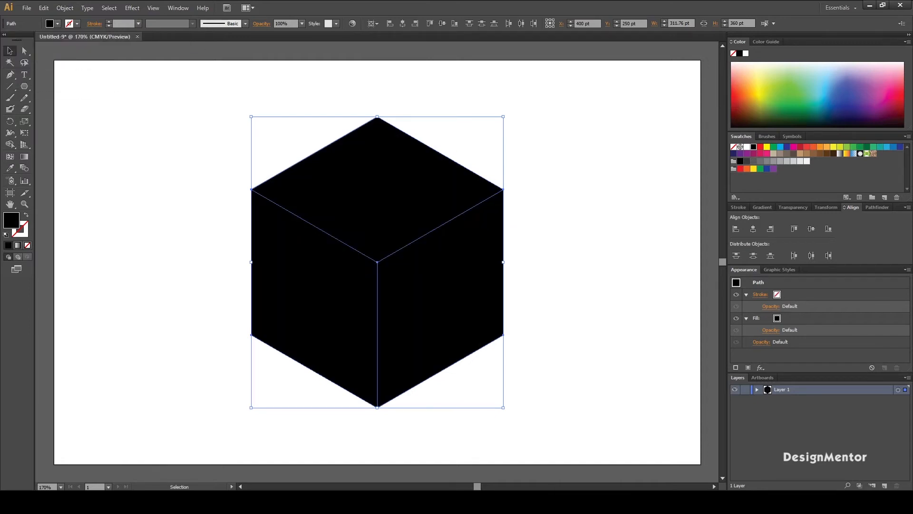
click(495, 119)
Create an inner copy of the cube's top face with Offset Path at -14 pt and mitered joins
click(454, 162)
click(65, 7)
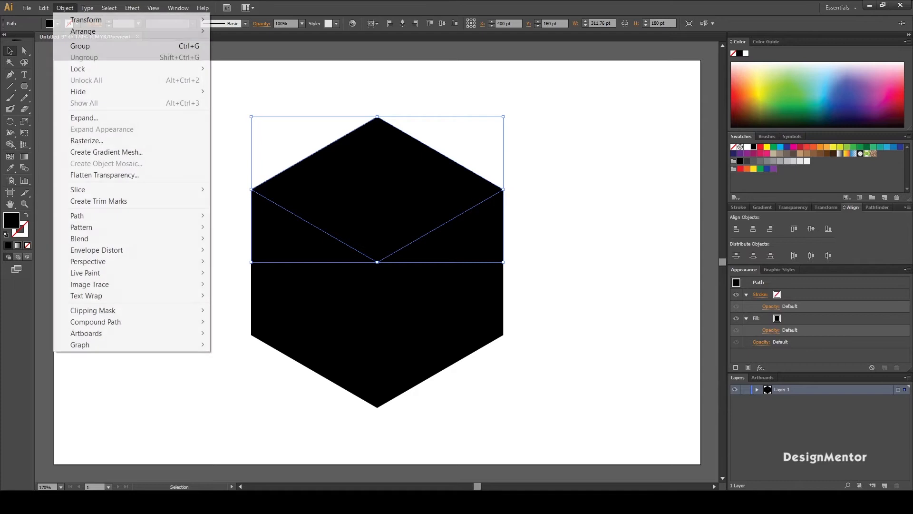
mouse_move(95, 215)
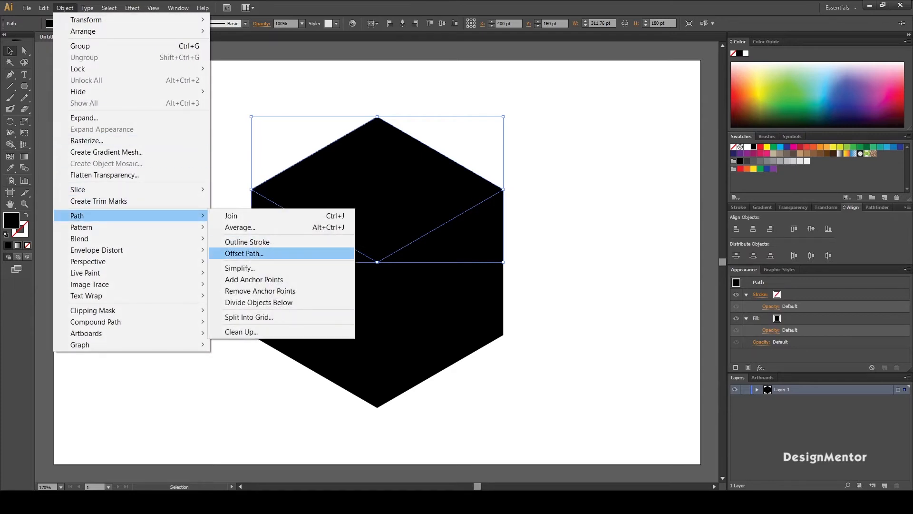
click(244, 253)
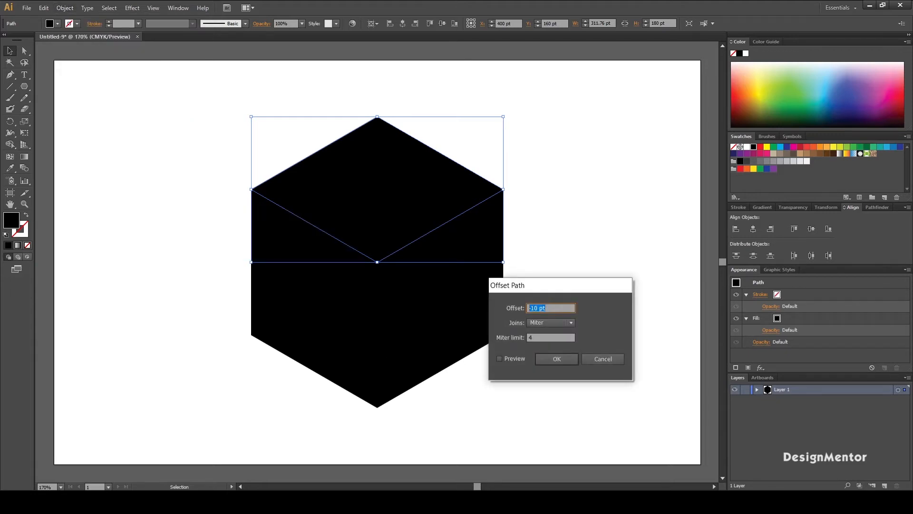
click(499, 358)
click(551, 308)
key(Down)
key(Down)
key(Down)
key(Down)
key(Return)
key(ctrl+shift+a)
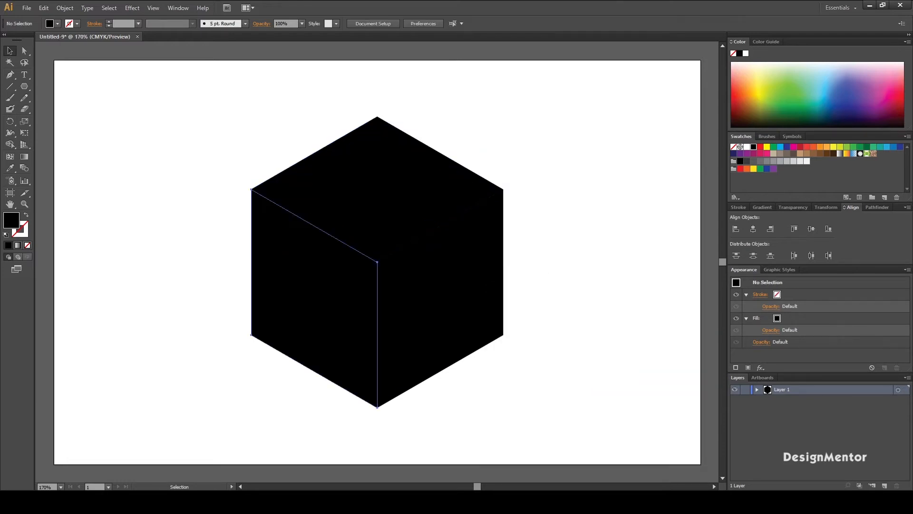
Create an inner copy of the cube's left face with Offset Path at -14 pt
click(314, 298)
click(64, 8)
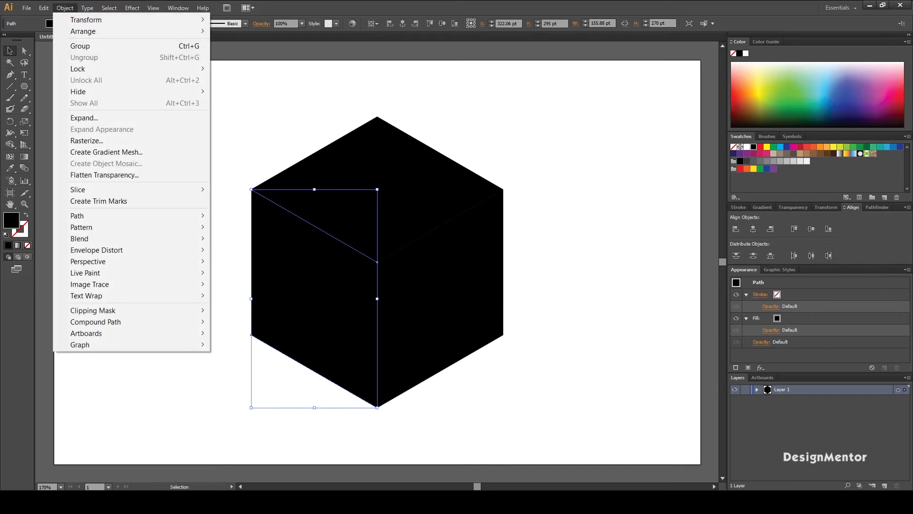
mouse_move(95, 216)
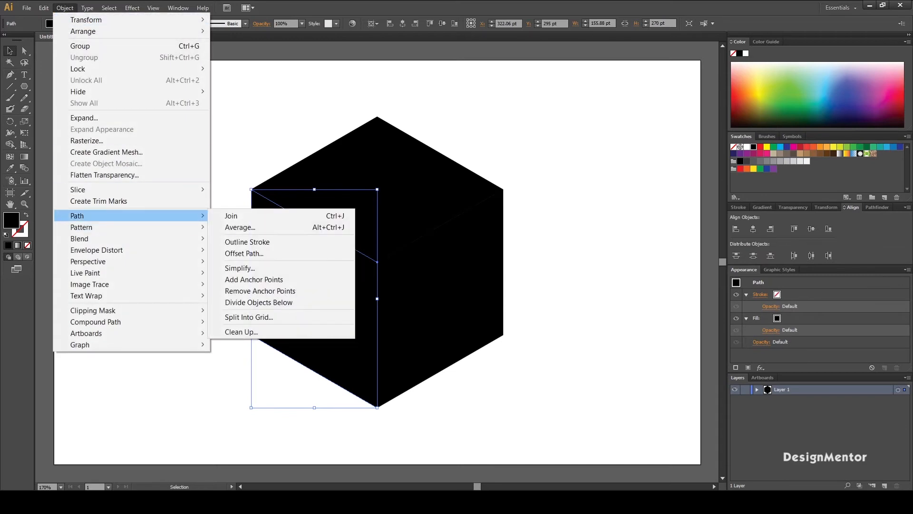
click(244, 253)
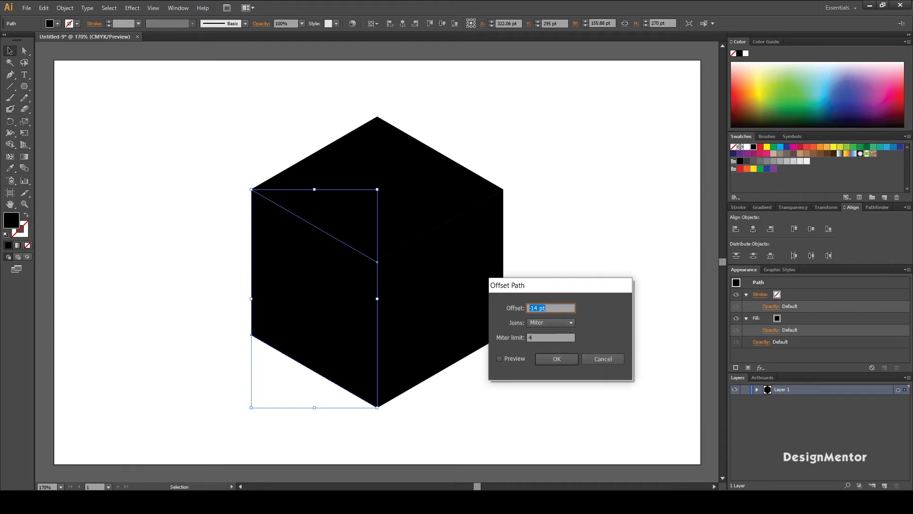
key(Return)
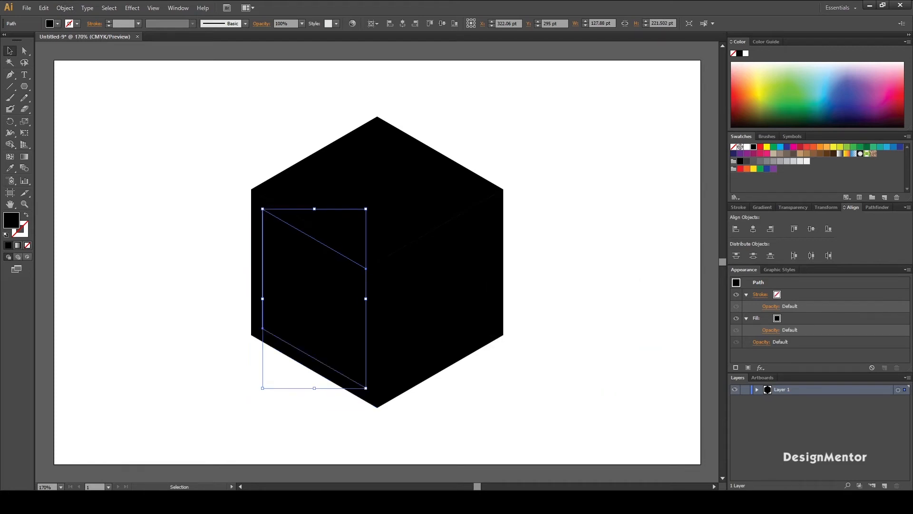
key(ctrl+shift+a)
Create an inner copy of the cube's right face with Offset Path at -14 pt
click(440, 298)
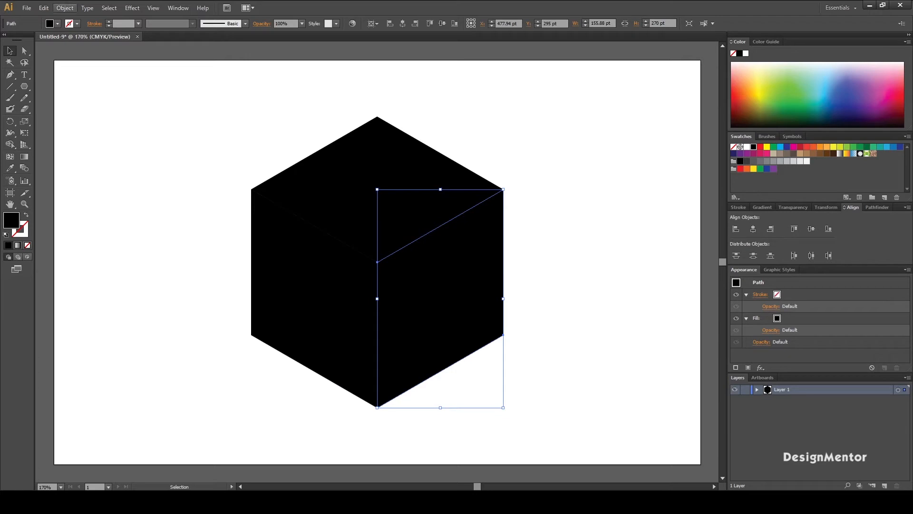
click(65, 8)
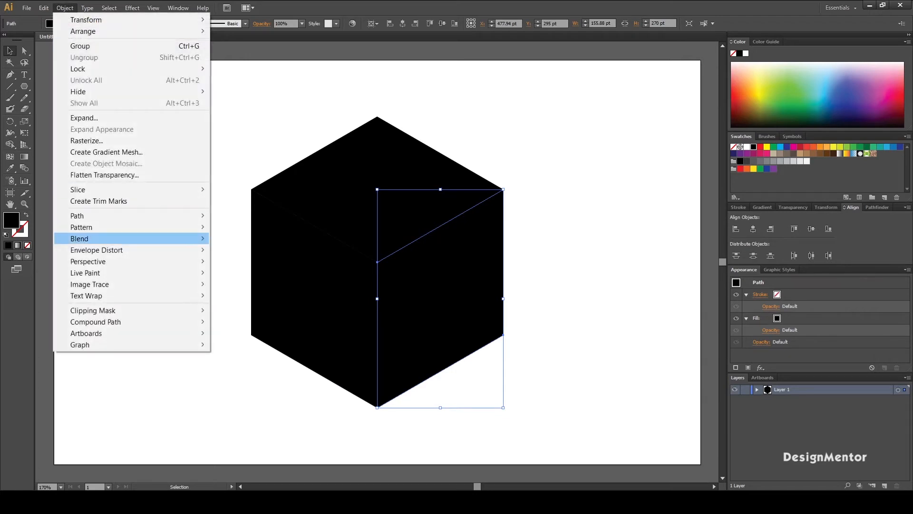
mouse_move(77, 215)
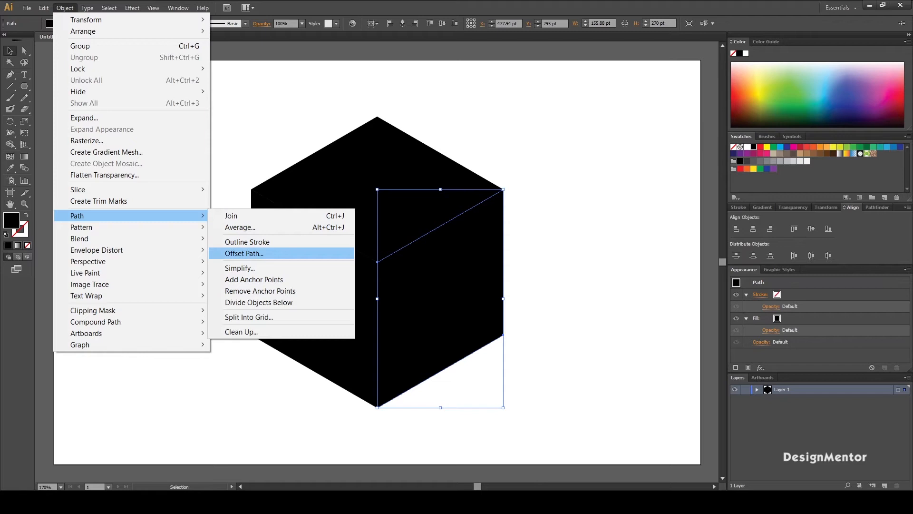
click(244, 254)
click(499, 358)
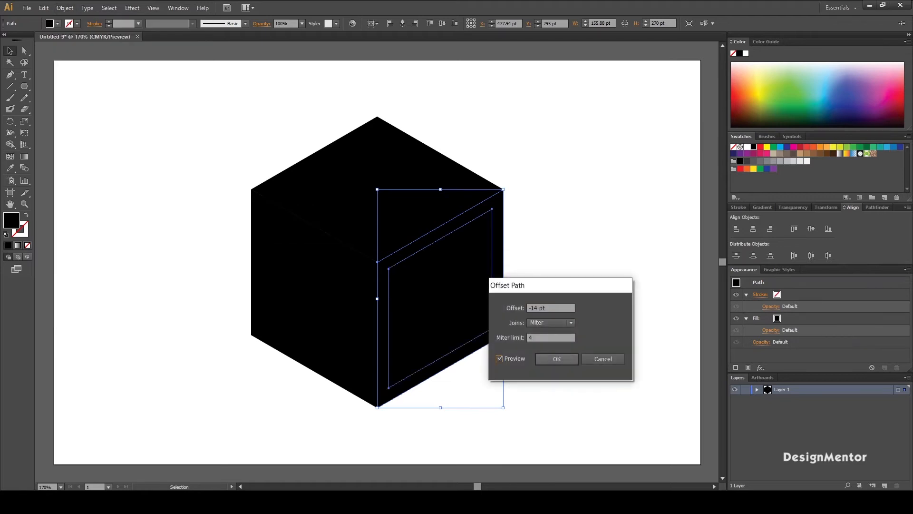
click(557, 359)
key(ctrl+shift+a)
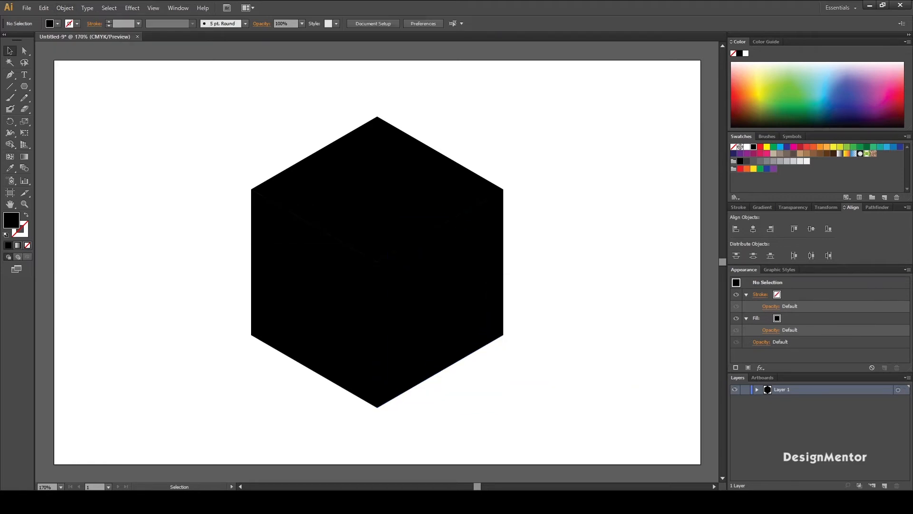
Fill the inner copy of the cube's left face with bright red
click(377, 189)
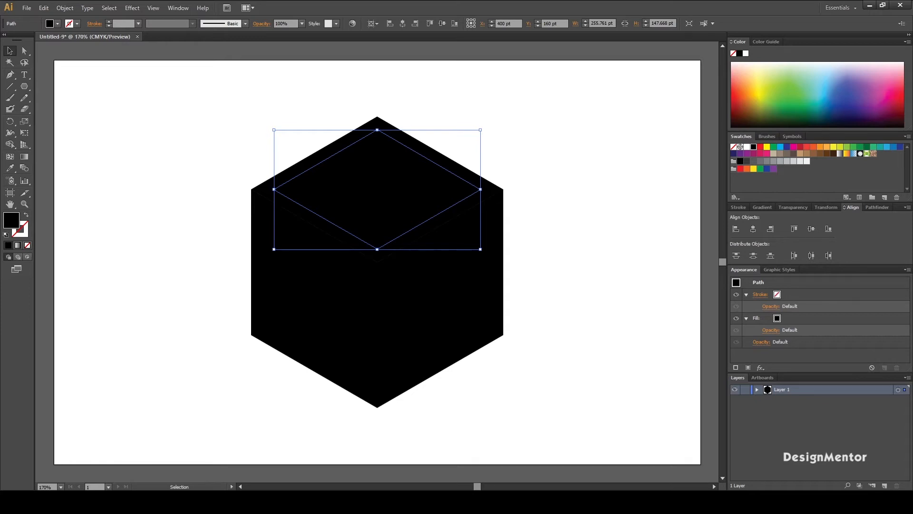
click(314, 299)
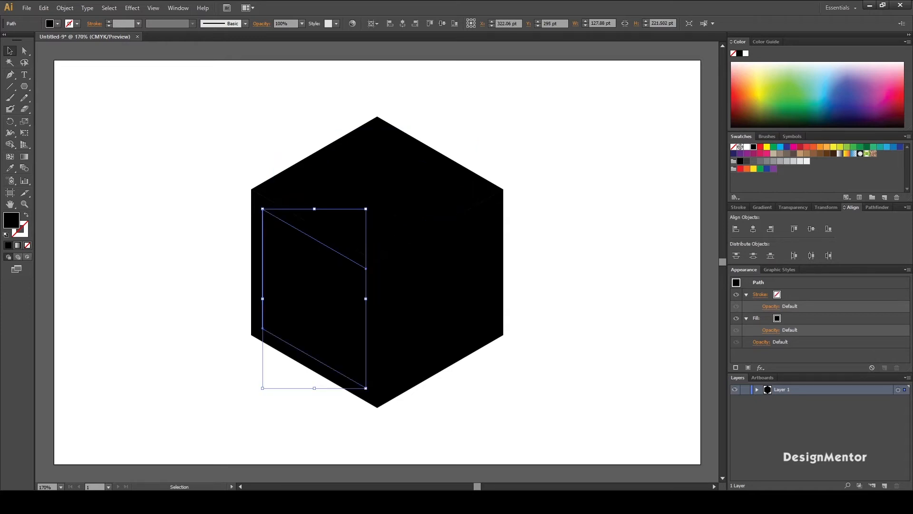
click(801, 146)
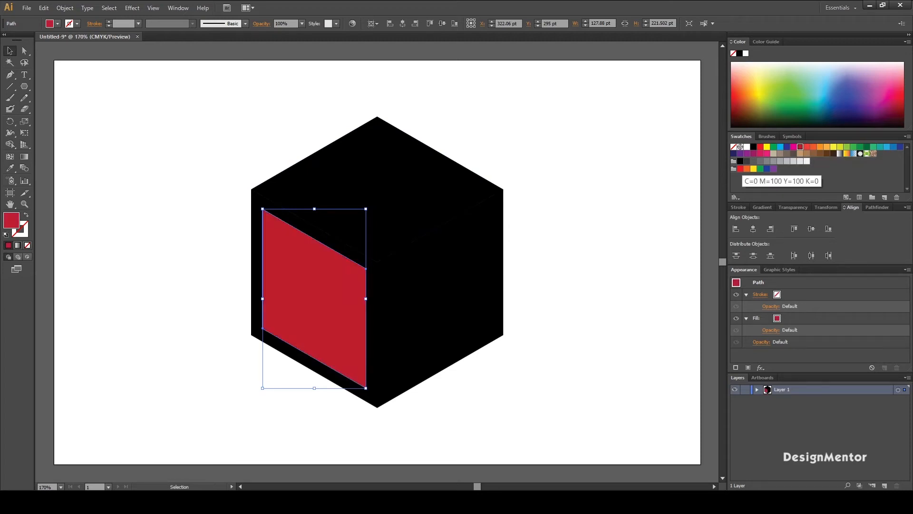
click(741, 169)
click(562, 183)
Fill the inner copy of the cube's top face with dark blue
click(377, 189)
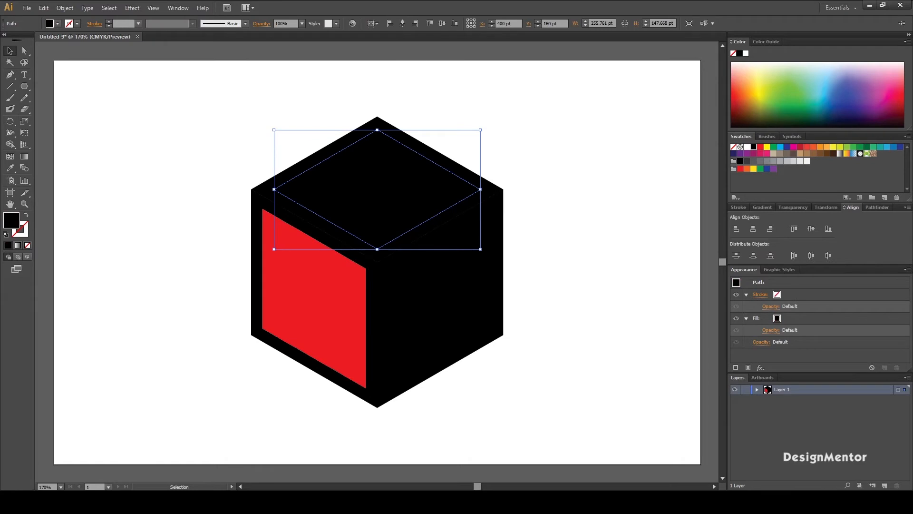
click(787, 146)
click(900, 146)
key(ctrl+shift+a)
Fill the inner copy of the cube's right face with yellow
click(440, 298)
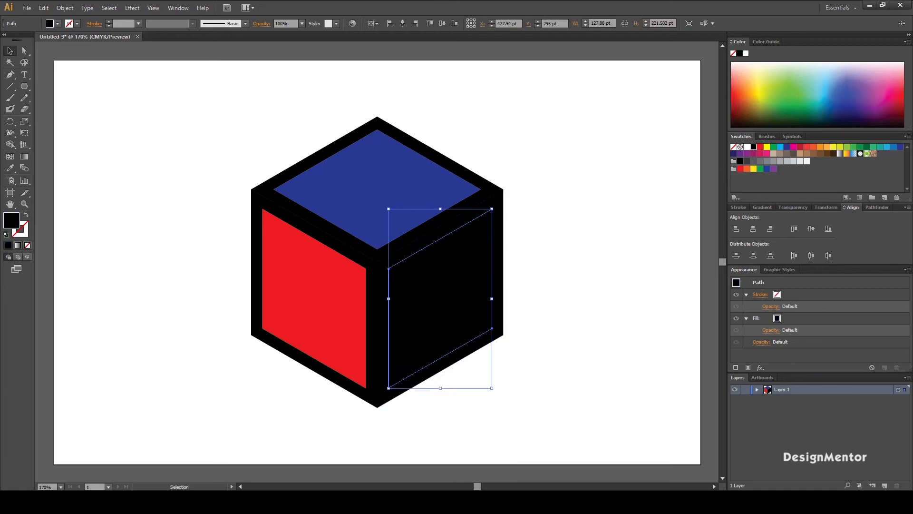
click(754, 168)
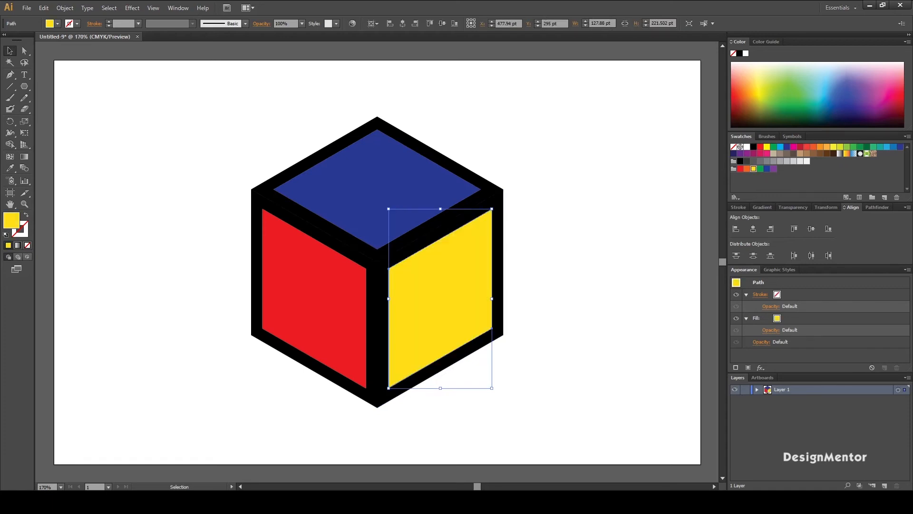
key(ctrl+shift+a)
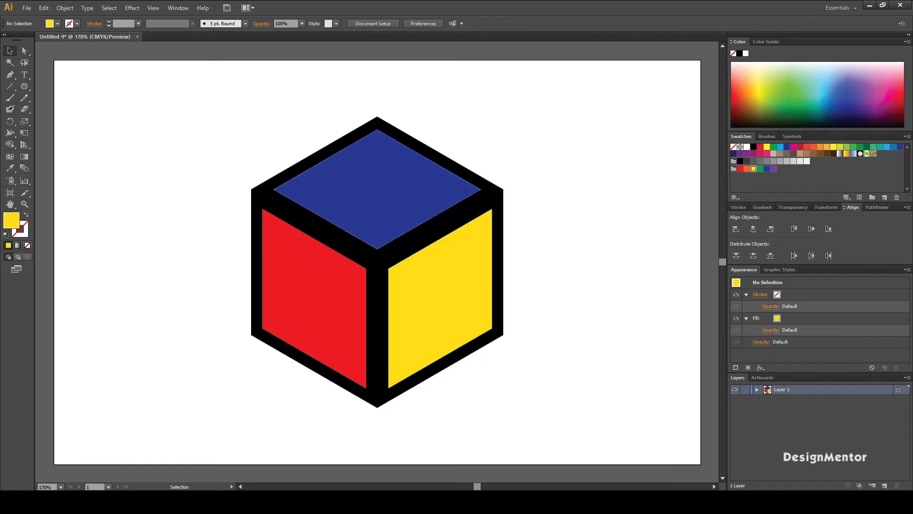
Apply the Round Corners effect with a 14 pt radius to the blue inner shape on the top face
click(377, 189)
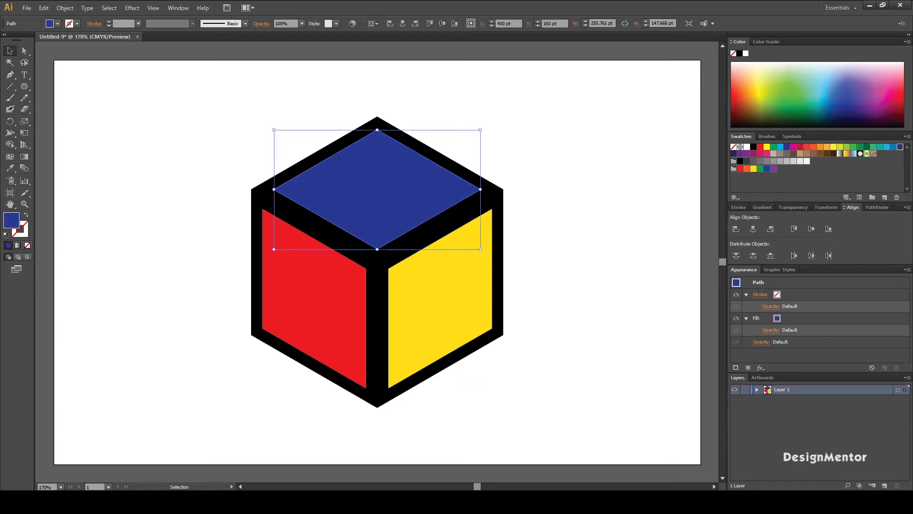
key(ctrl+shift+a)
click(377, 190)
click(133, 7)
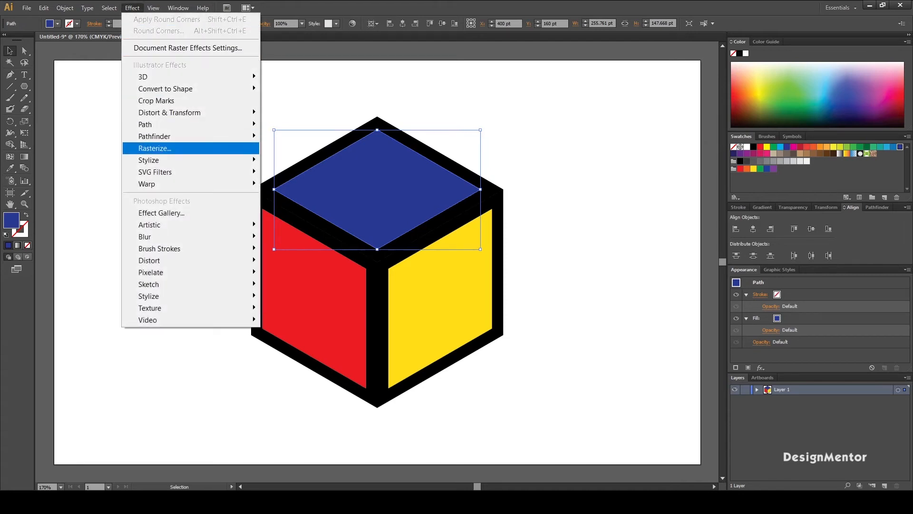
mouse_move(191, 160)
click(300, 205)
click(543, 255)
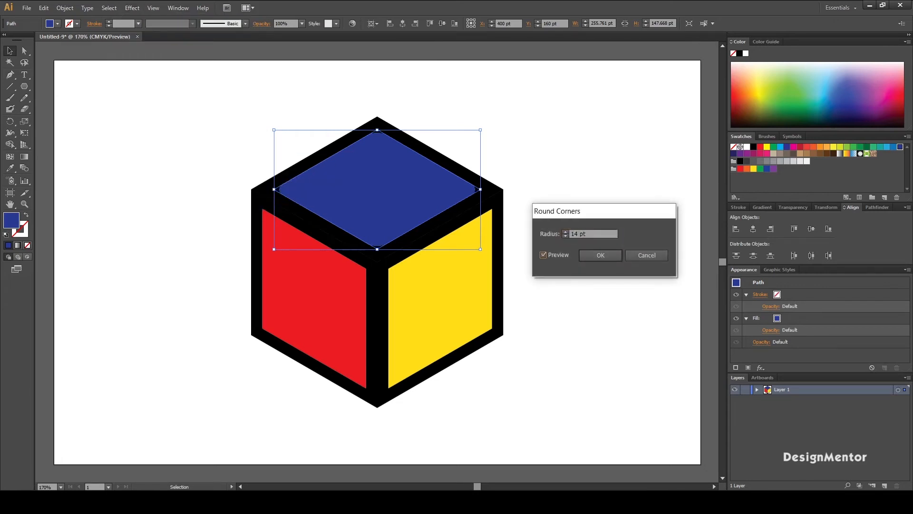
click(600, 255)
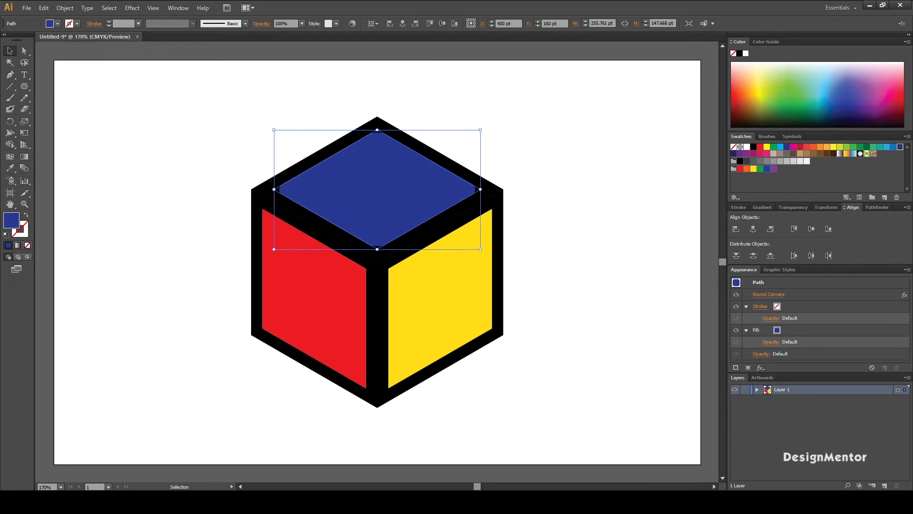
key(ctrl+shift+a)
Apply the Round Corners effect with a 14 pt radius to the red inner shape on the left face
click(313, 299)
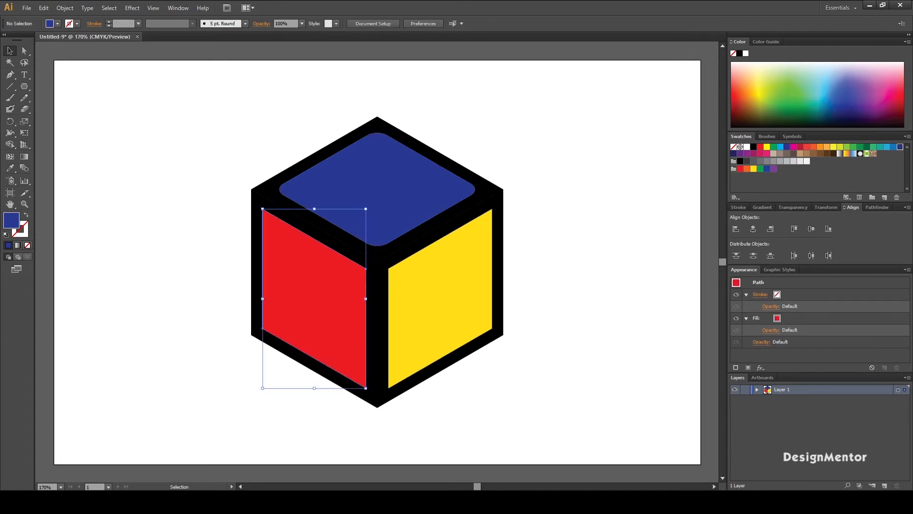
click(132, 8)
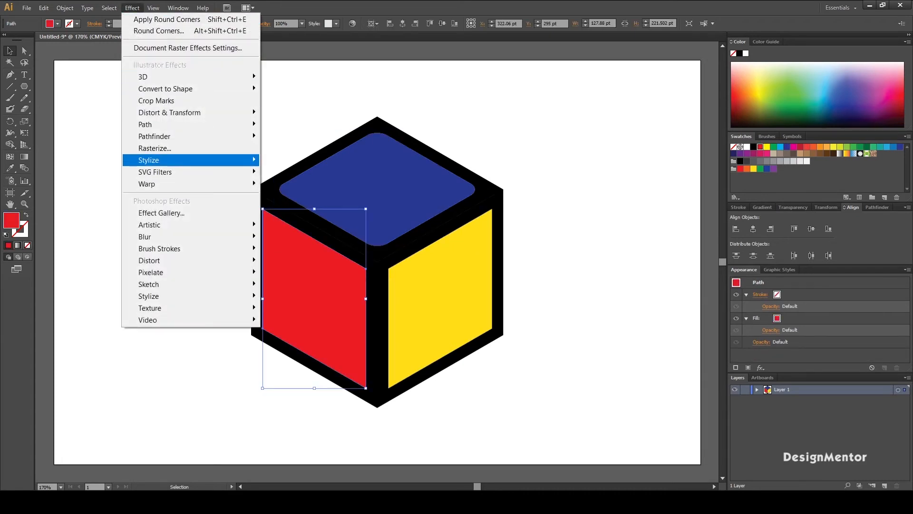
mouse_move(149, 160)
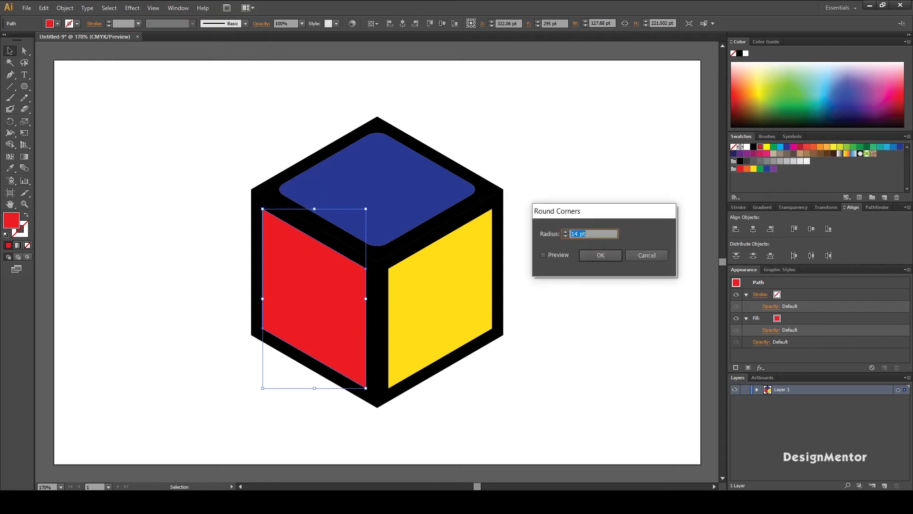
click(545, 254)
click(600, 254)
click(523, 259)
Apply the Round Corners effect with a 14 pt radius to the yellow inner shape on the right face
click(456, 267)
click(132, 7)
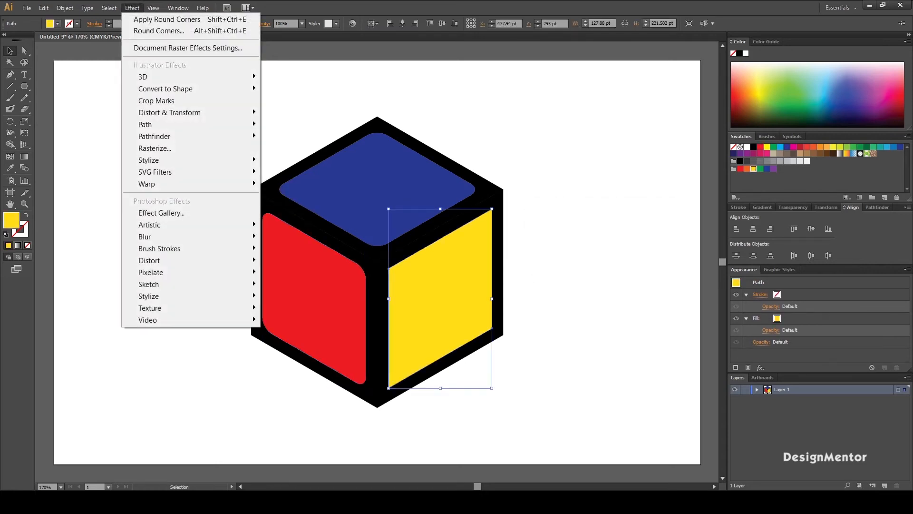
mouse_move(149, 160)
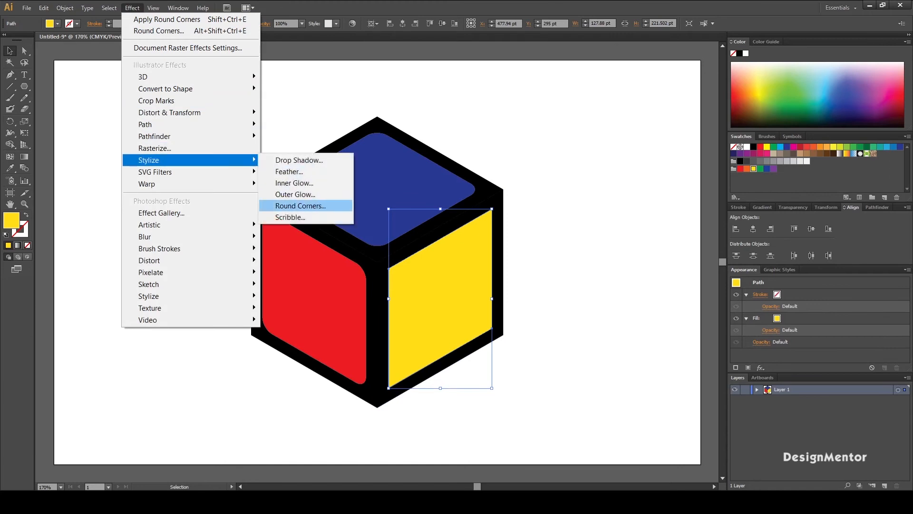
click(300, 205)
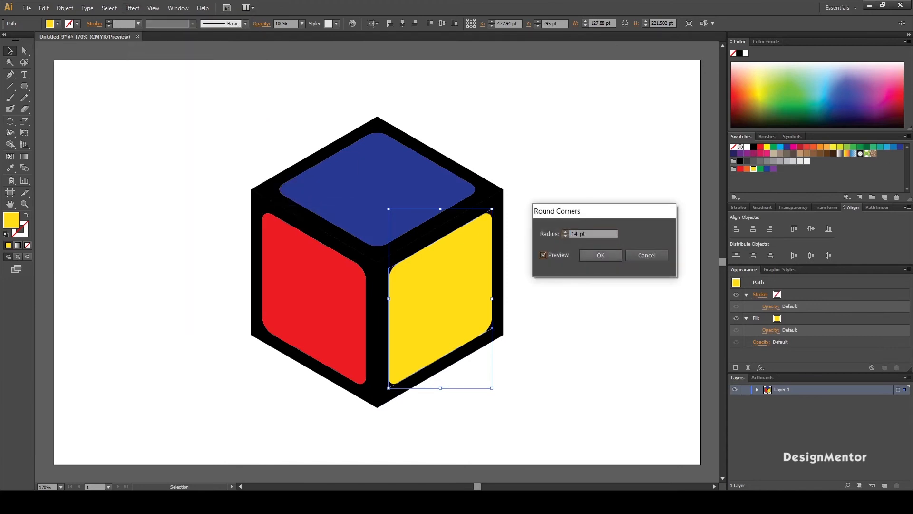
click(600, 255)
click(547, 255)
Round the corners of all three black outer faces together with the Round Corners effect at a 14 pt radius
click(486, 189)
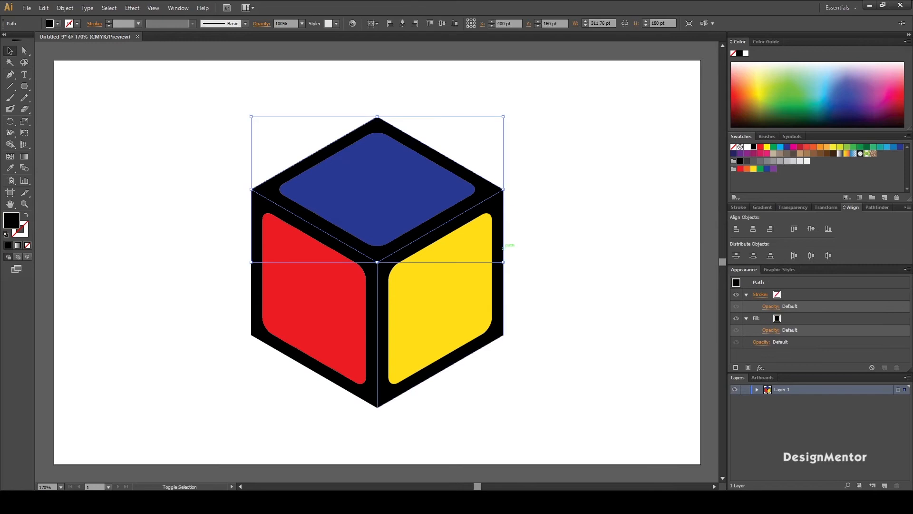
shift+click(499, 295)
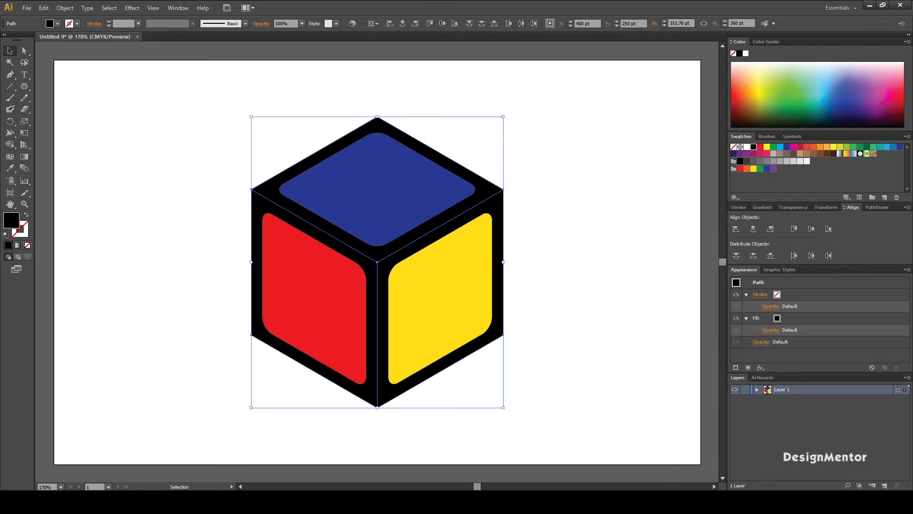
key(ctrl+shift+a)
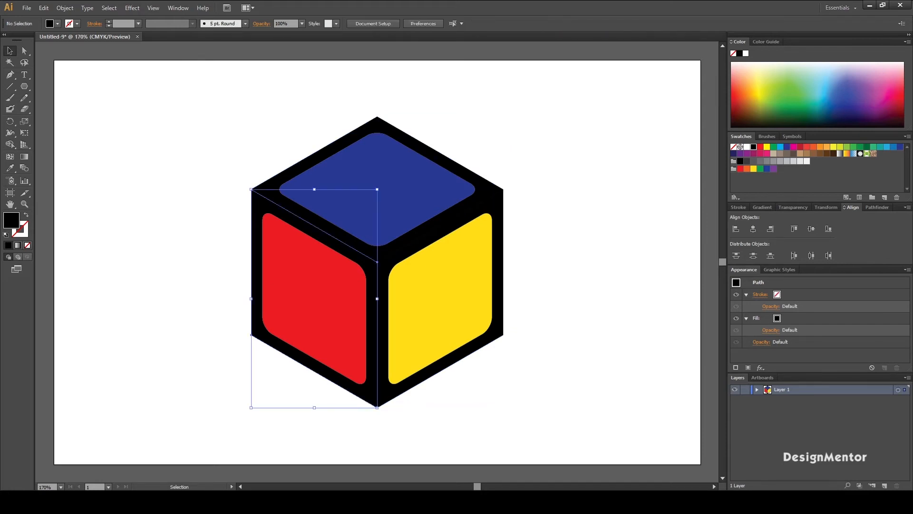
click(267, 203)
shift+click(276, 179)
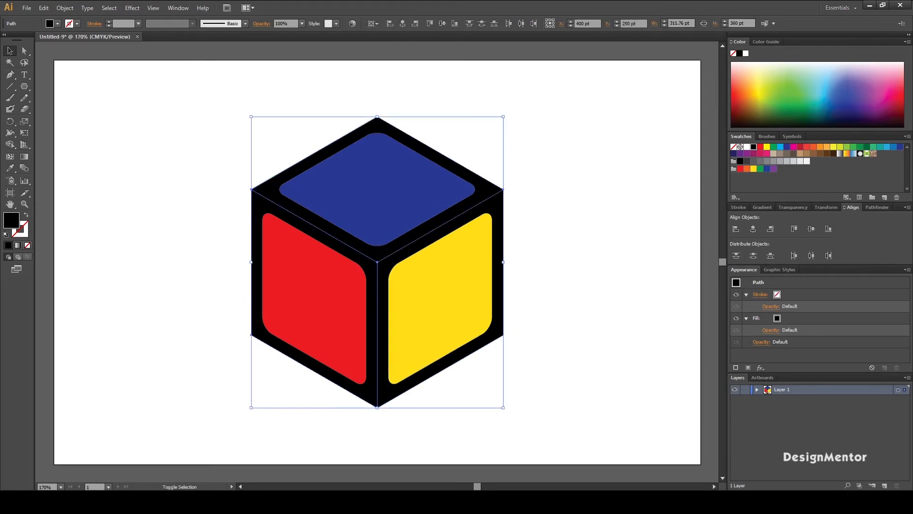
click(132, 7)
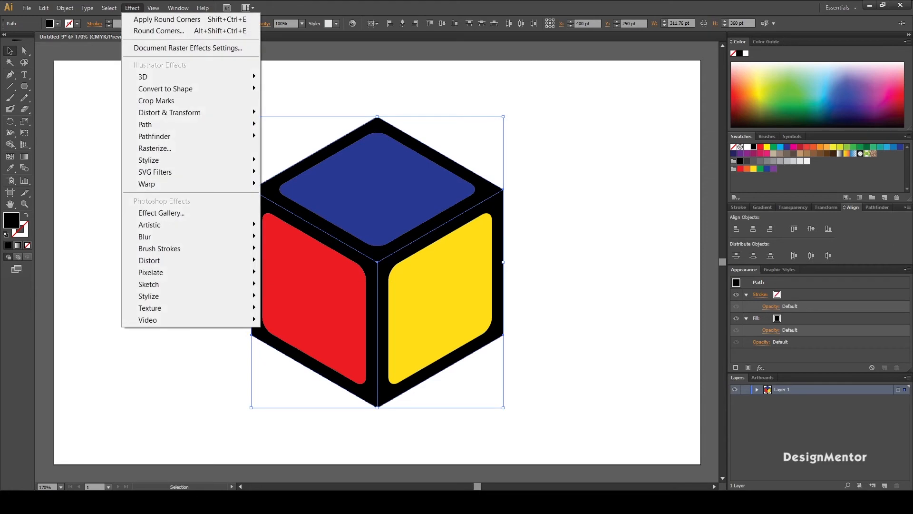
mouse_move(148, 159)
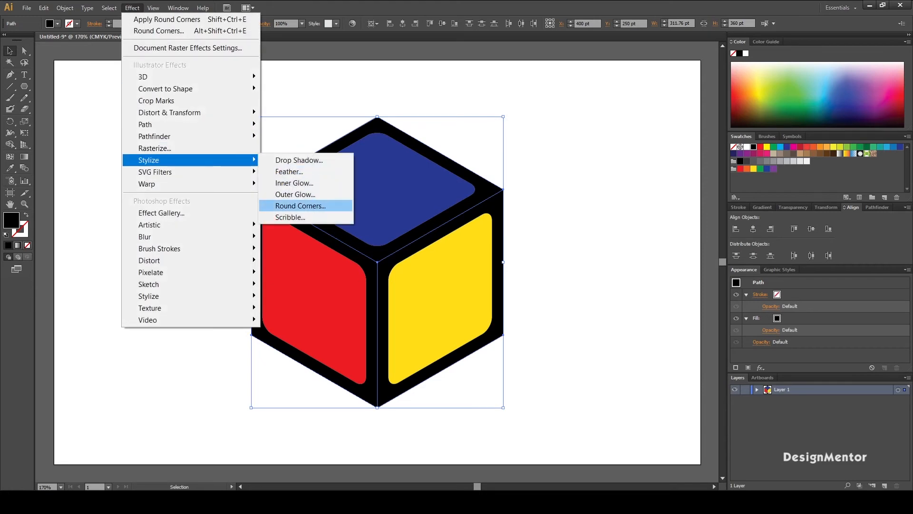
click(301, 206)
click(543, 255)
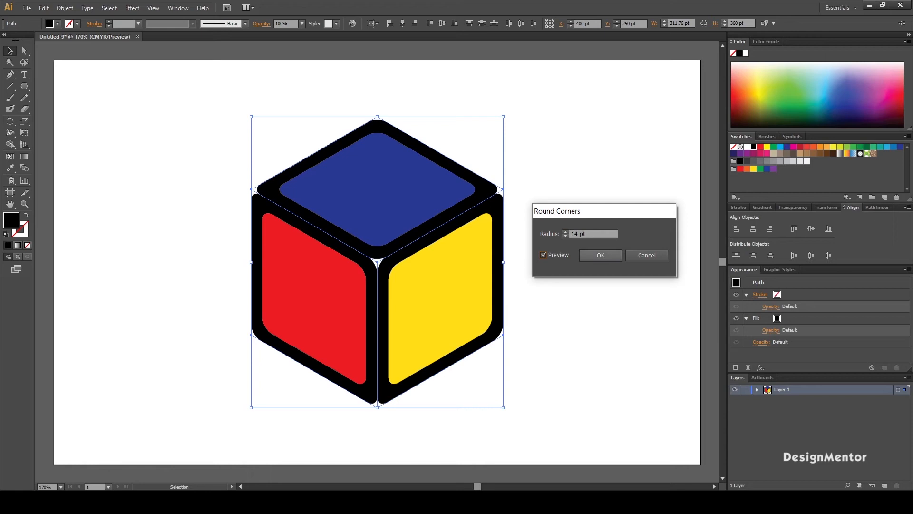
click(600, 255)
key(ctrl+shift+a)
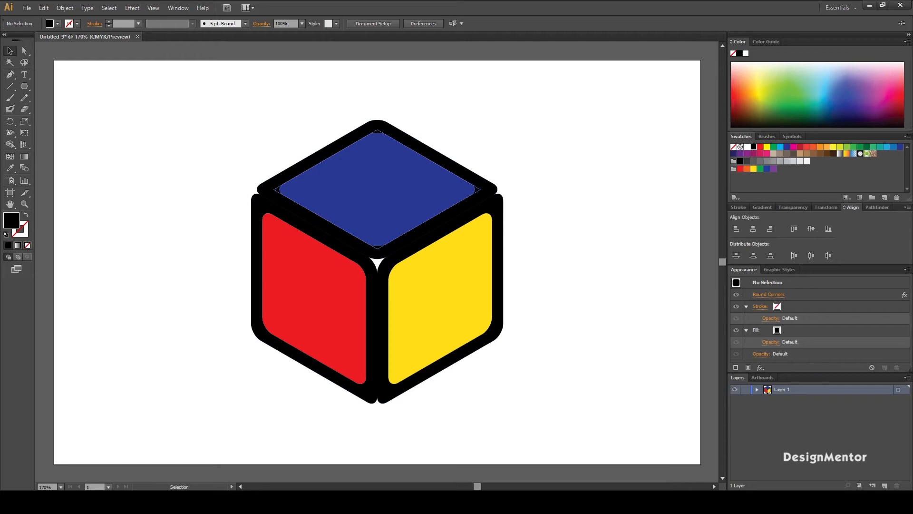
Recolor the top face's inner shape with a lighter medium blue
click(377, 189)
click(894, 147)
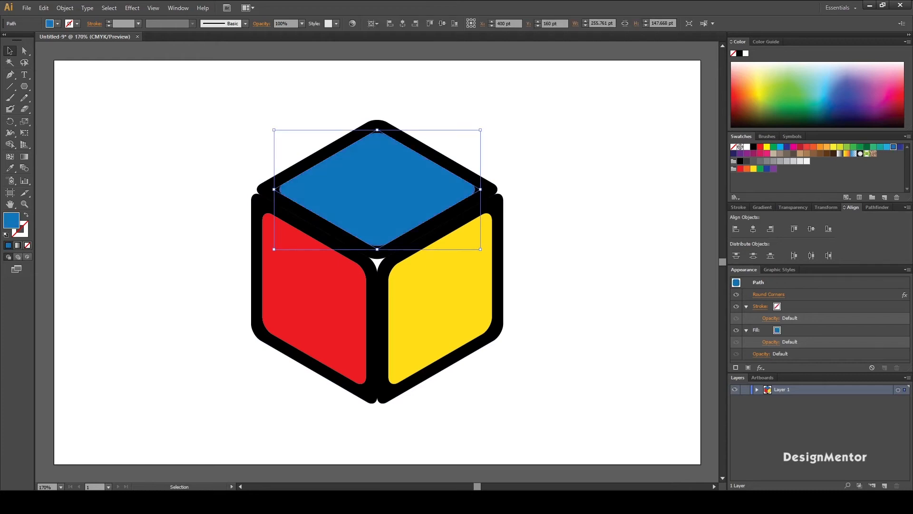
key(ctrl+shift+a)
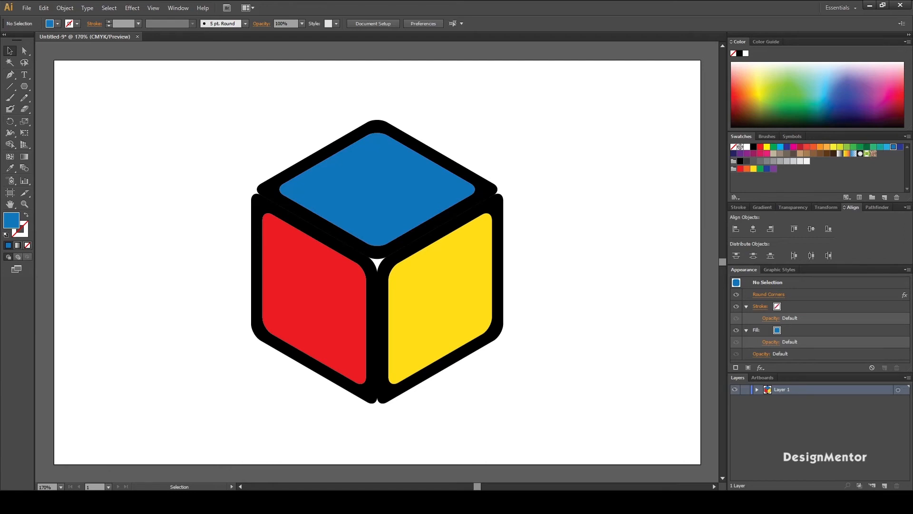
Draw a closed hexagon with the Pen tool through the six outer corner anchors of the cube
key(p)
click(252, 189)
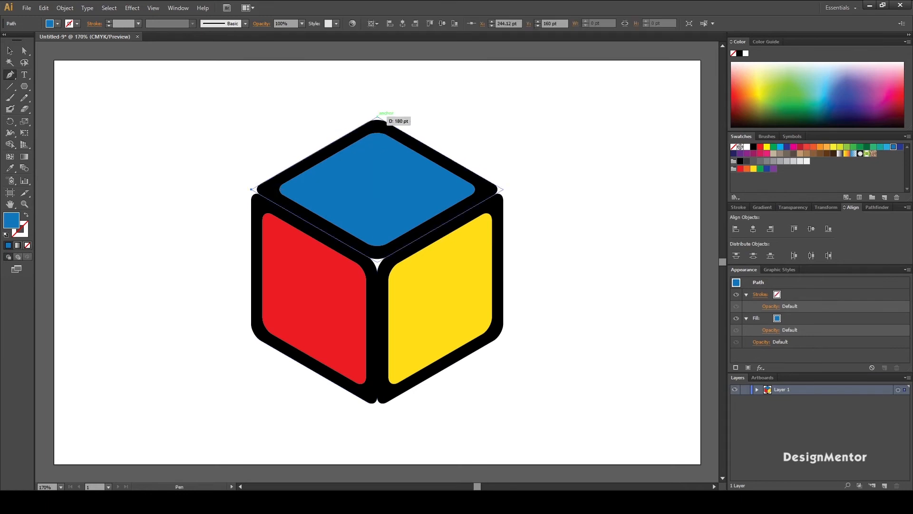
click(377, 117)
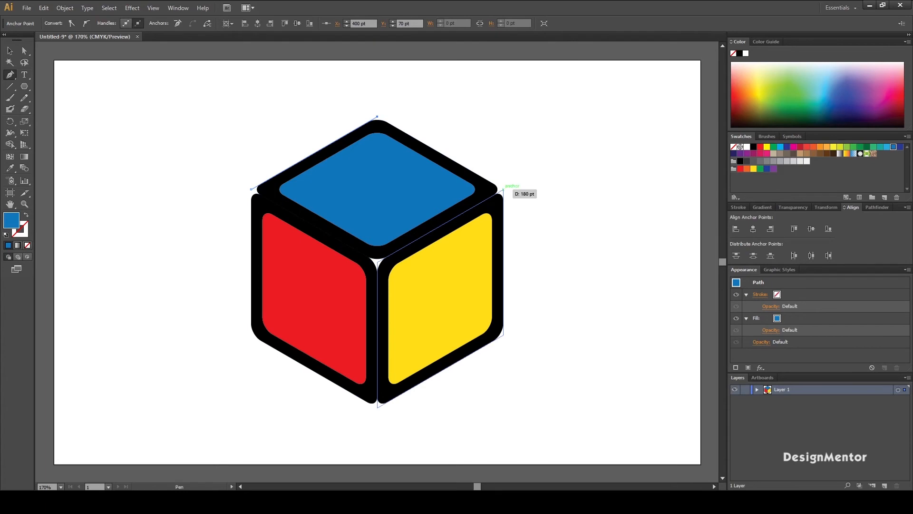
click(503, 190)
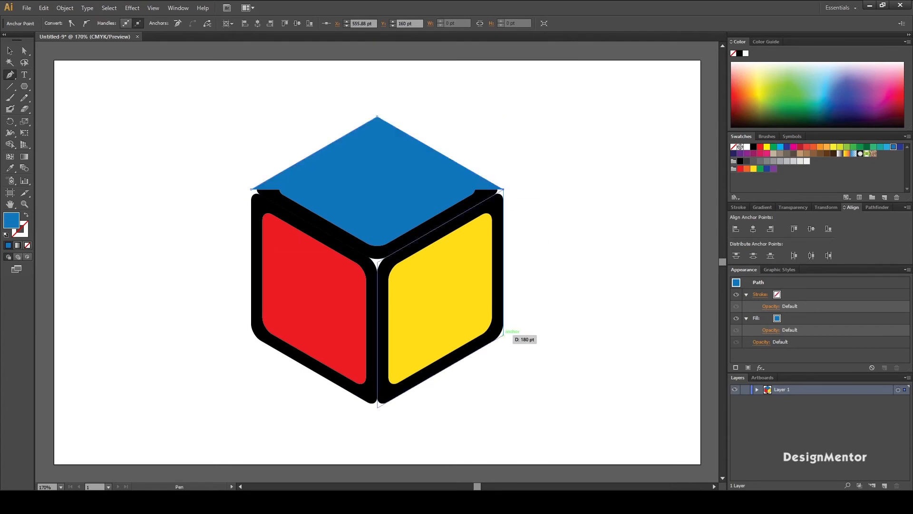
click(503, 335)
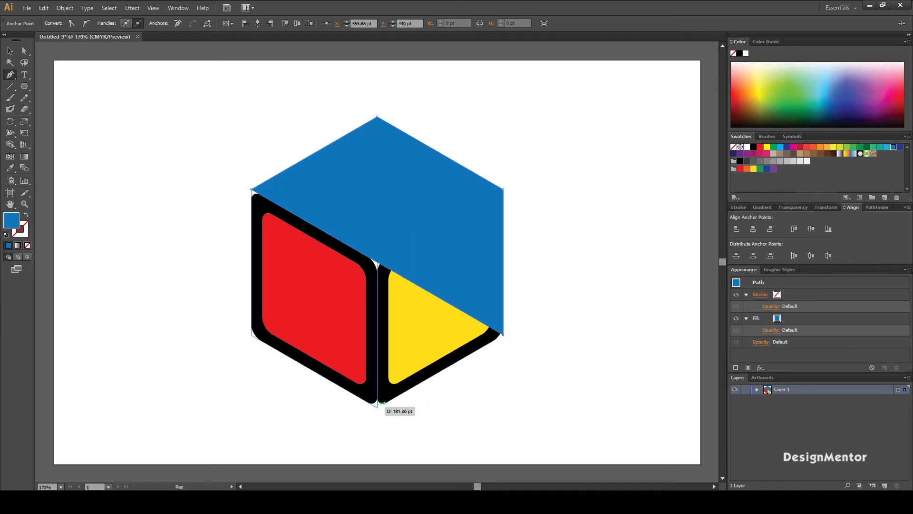
click(377, 407)
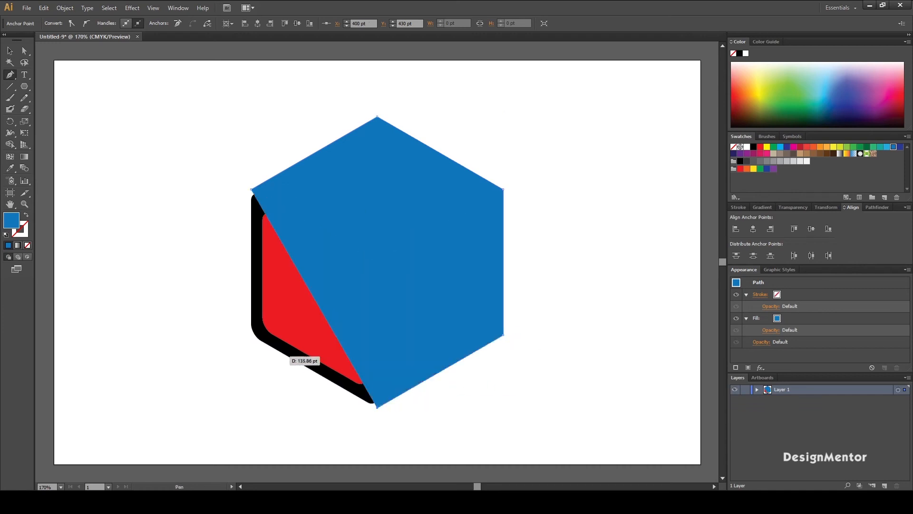
click(251, 335)
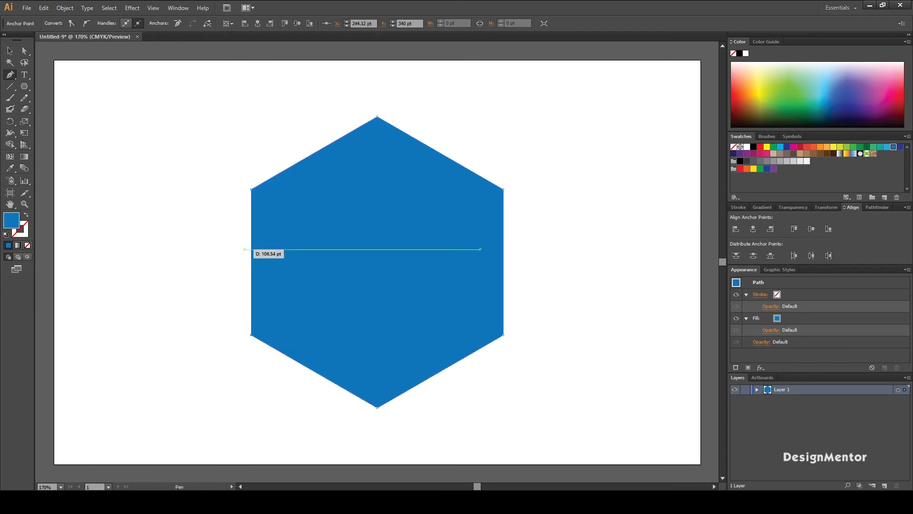
key(v)
key(ctrl+shift+a)
Move the hexagon about 103 pt to the right and apply the Round Corners effect with a 14 pt radius
click(377, 262)
drag(377, 263, 460, 262)
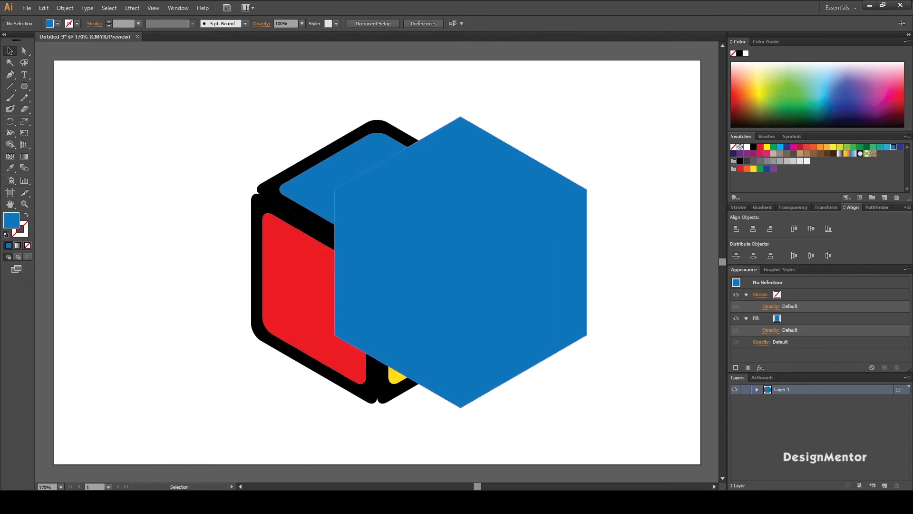
click(132, 7)
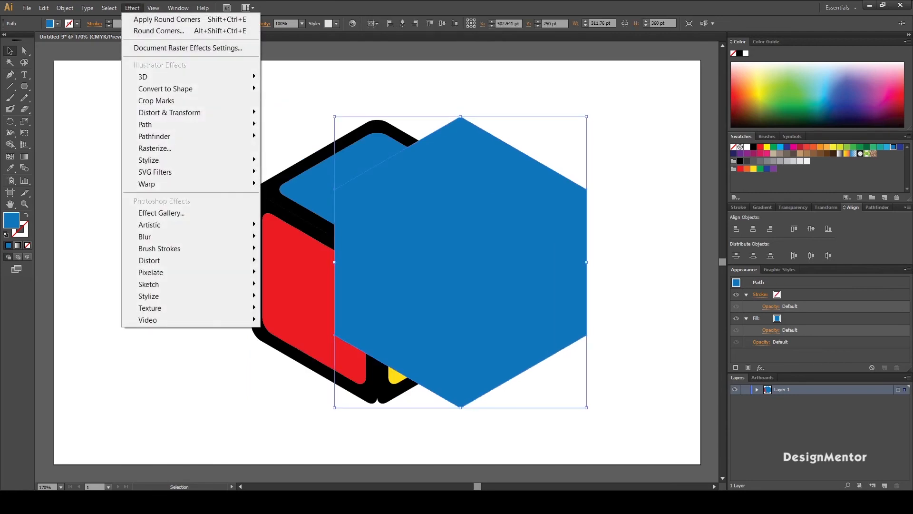
mouse_move(148, 160)
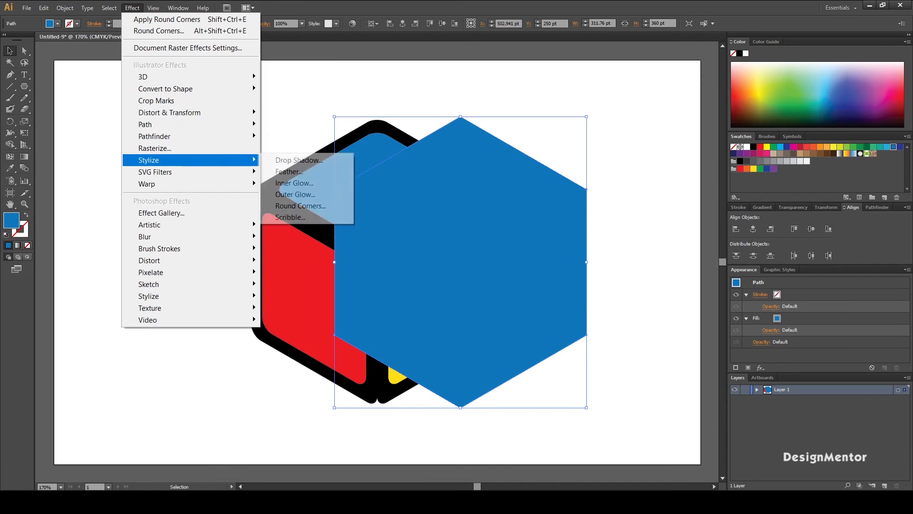
click(300, 206)
click(543, 255)
click(600, 256)
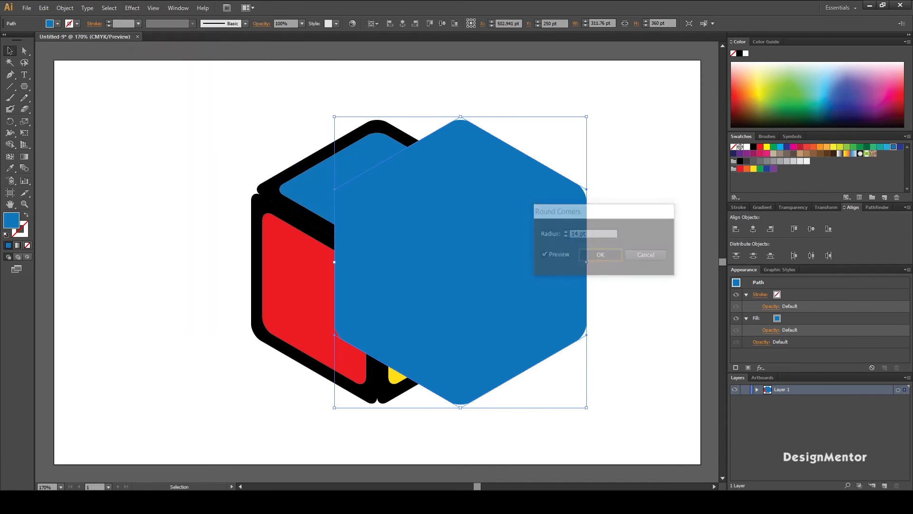
Fill the rounded hexagon with black and send it to the back, behind the cube faces
click(754, 147)
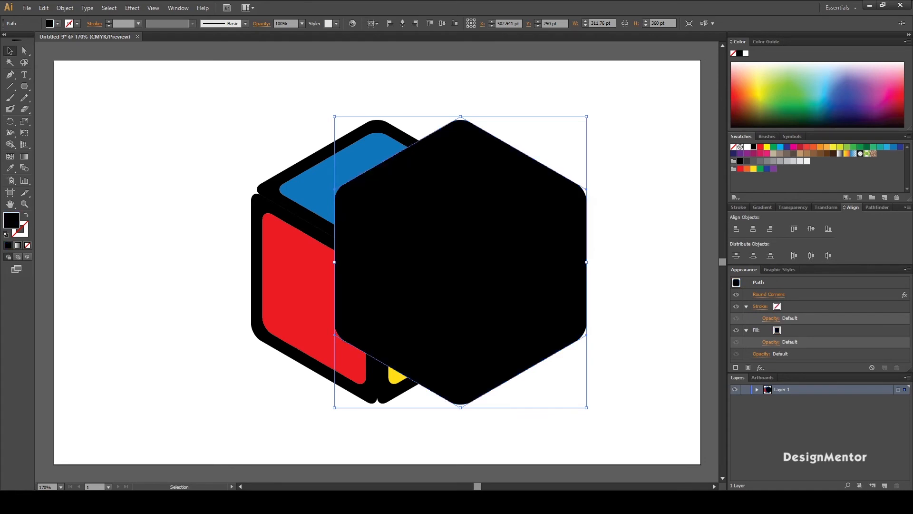
key(ctrl+shift+a)
right_click(554, 181)
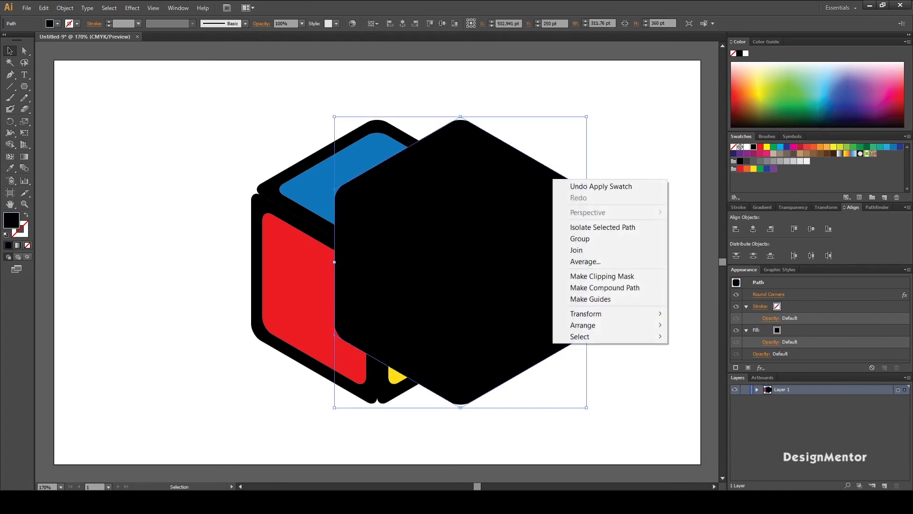
mouse_move(614, 324)
click(703, 359)
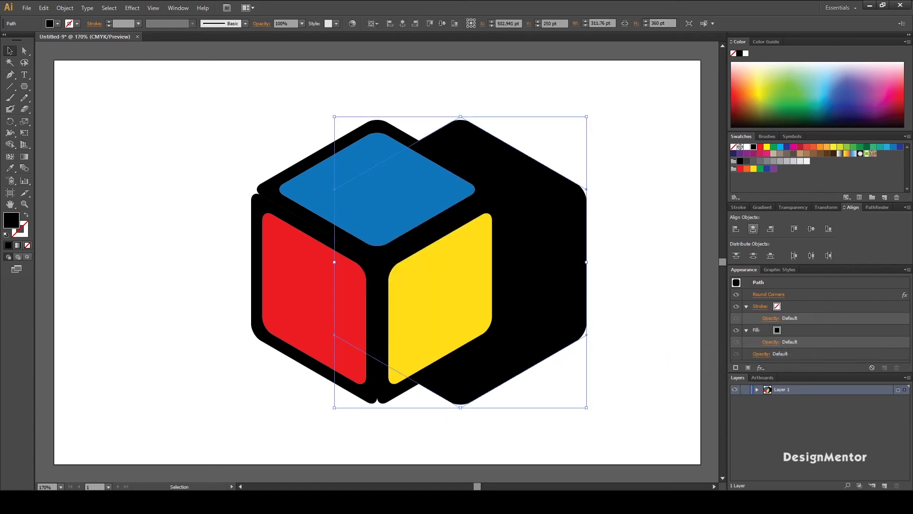
Center the black hexagon horizontally on the artboard so it lines up behind the cube
click(753, 228)
key(ctrl+shift+a)
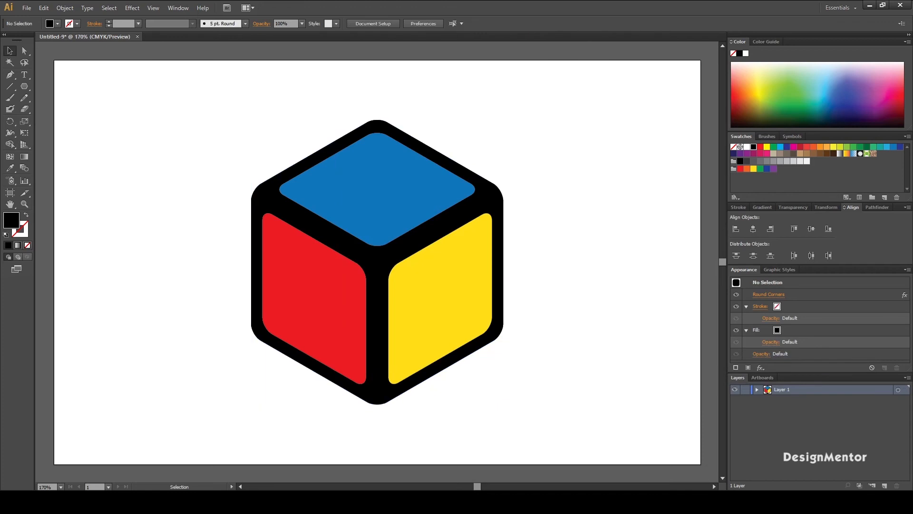
Group all the cube's faces, inner shapes and the backing hexagon together
drag(188, 124, 578, 292)
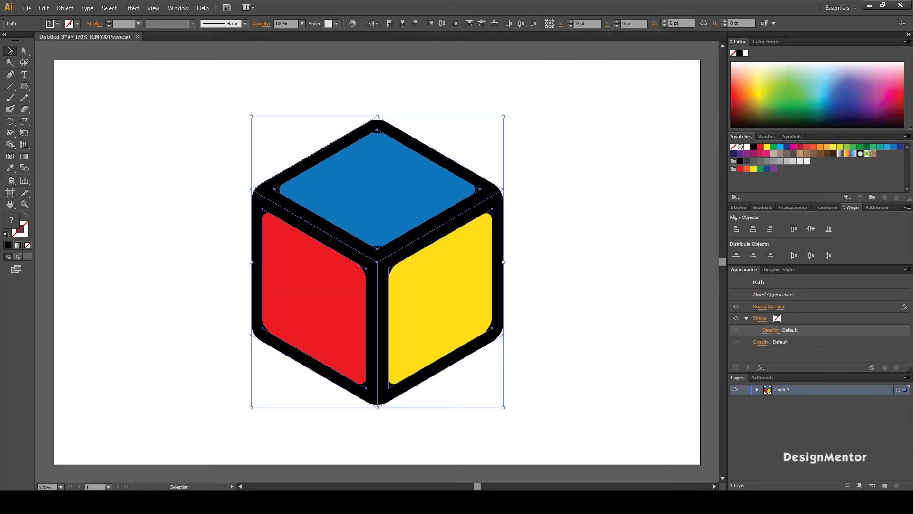
key(ctrl+shift+a)
drag(212, 143, 563, 408)
key(a)
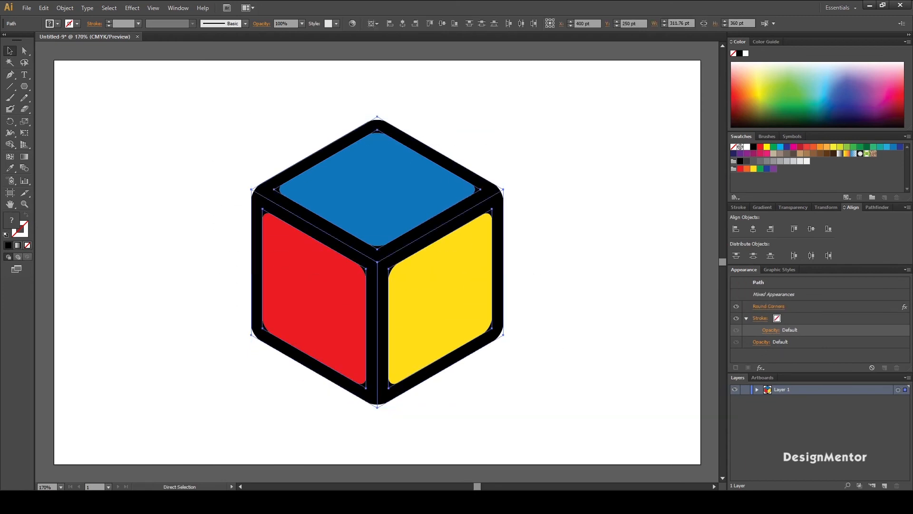
key(v)
click(65, 7)
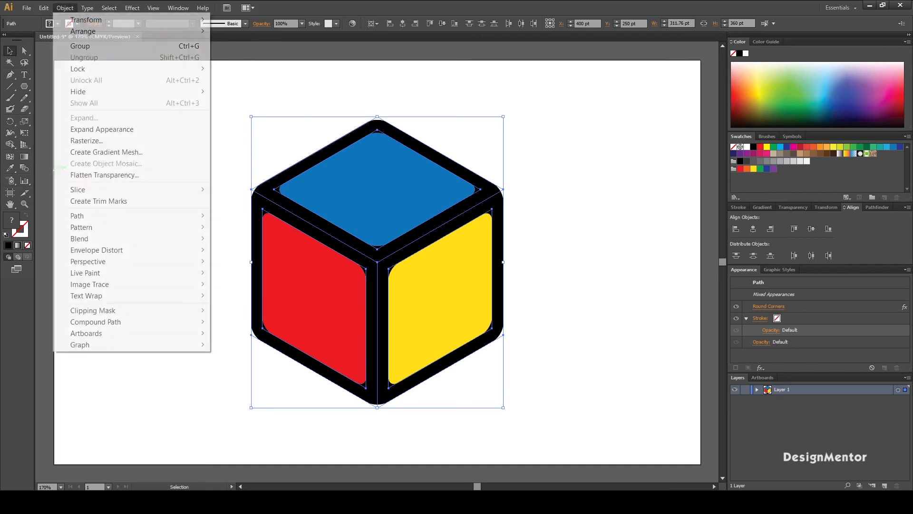
click(80, 46)
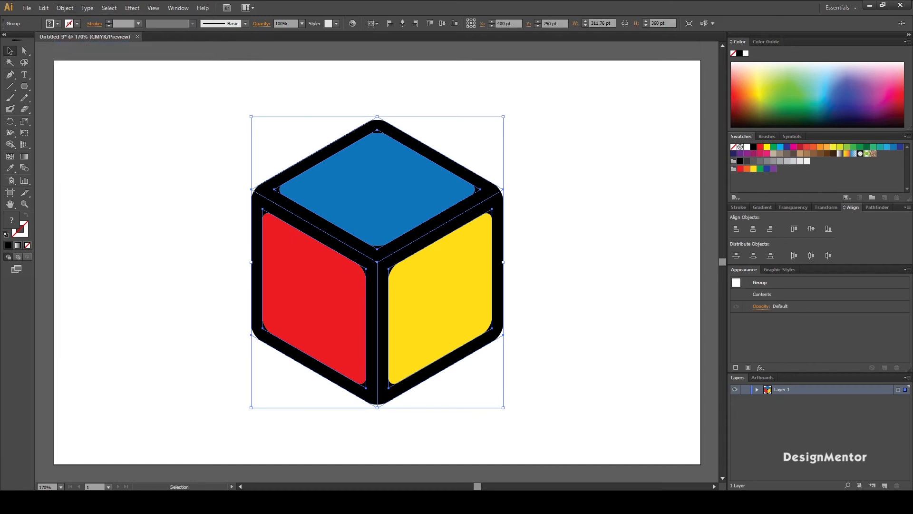
click(176, 126)
drag(177, 126, 556, 284)
click(556, 285)
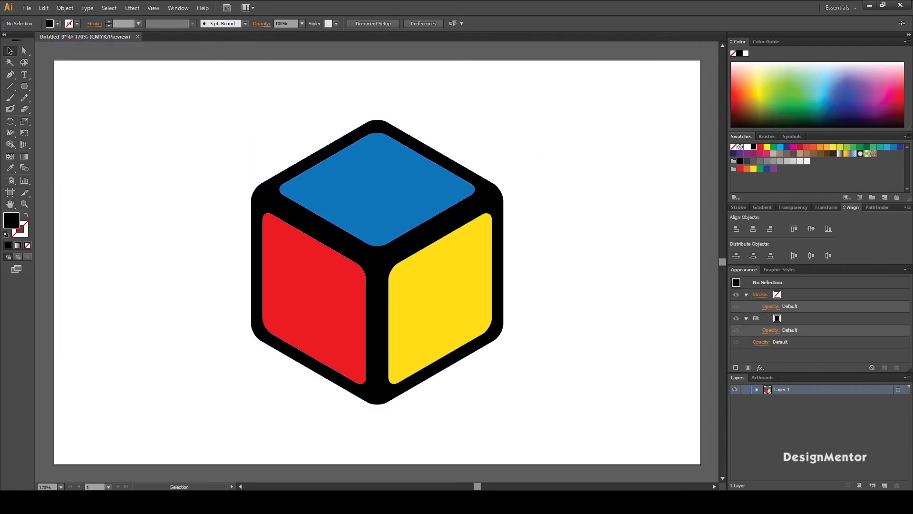
Create an 800 x 500 pt rectangle and fill it with the purple swatch (C=50 M=100 Y=0 K=0)
drag(23, 87, 47, 86)
click(399, 270)
key(Return)
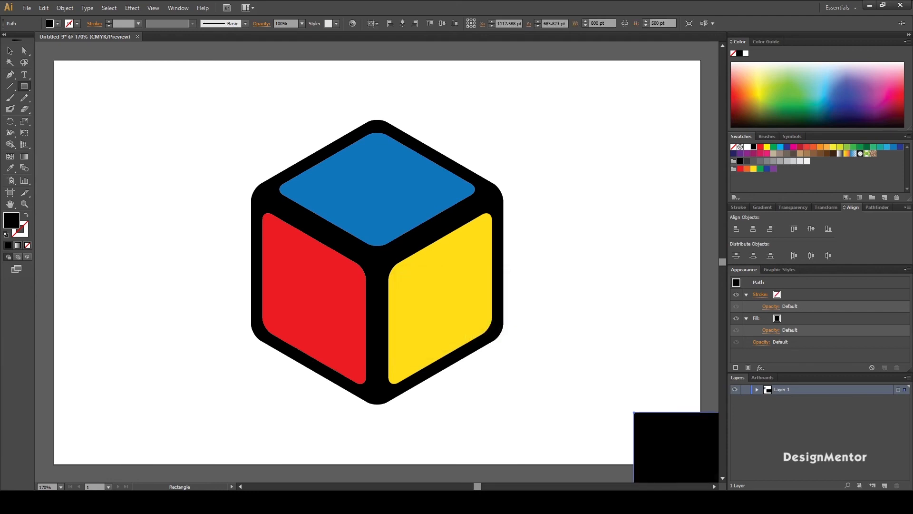
click(753, 153)
click(747, 154)
key(v)
key(ctrl+shift+a)
Send the purple rectangle to the back and center it horizontally and vertically on the artboard
right_click(661, 427)
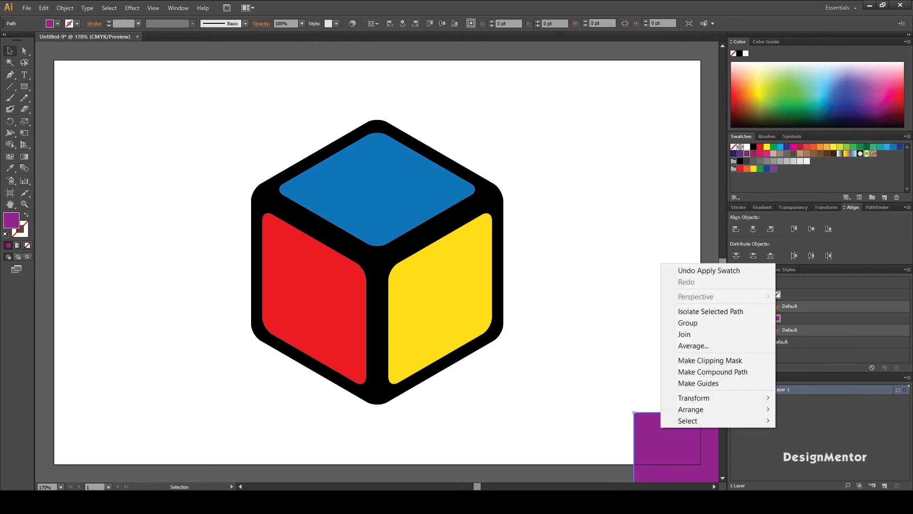
mouse_move(691, 409)
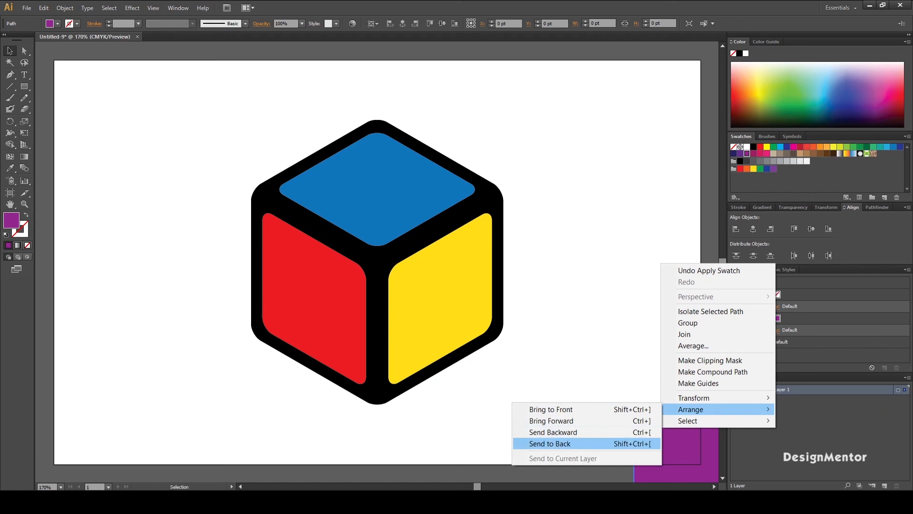
click(550, 443)
click(753, 229)
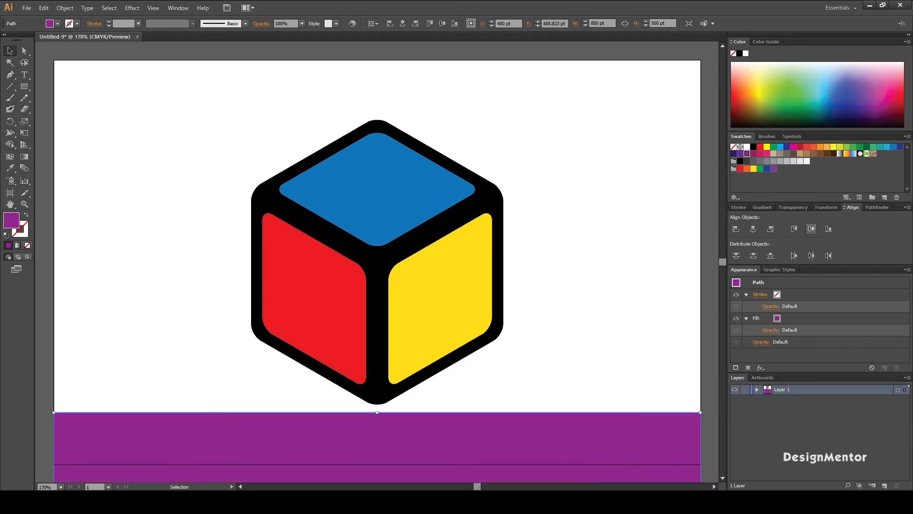
click(812, 229)
key(ctrl+shift+a)
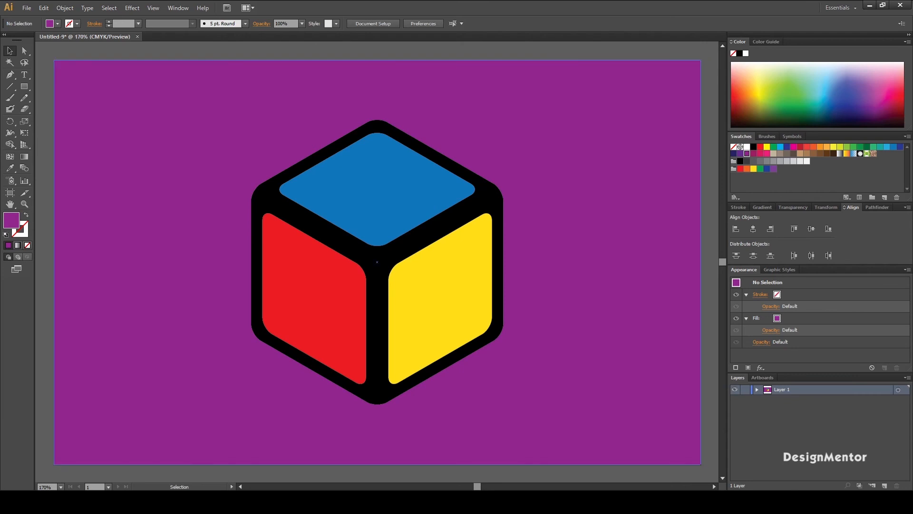
Recolor the background rectangle with a new global process swatch of C=59 M=100 Y=0 K=31
click(618, 214)
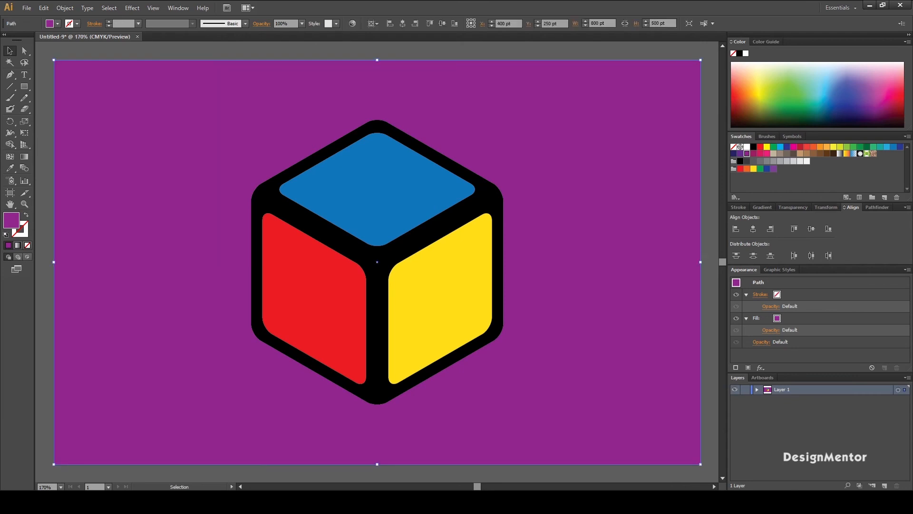
click(884, 197)
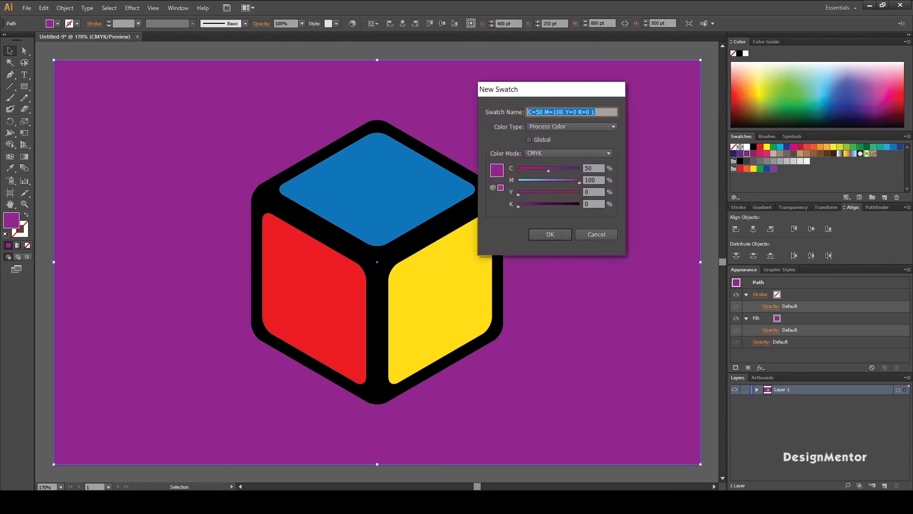
drag(551, 89, 600, 94)
click(577, 144)
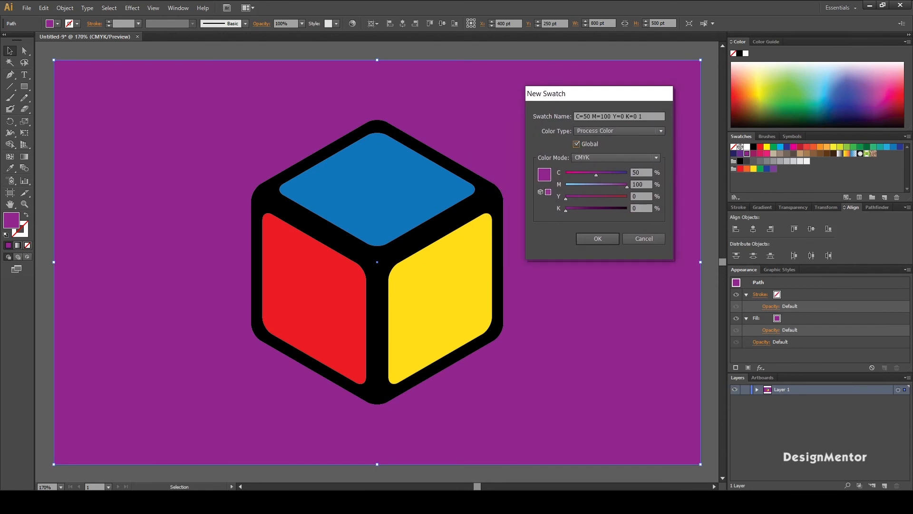
text(19)
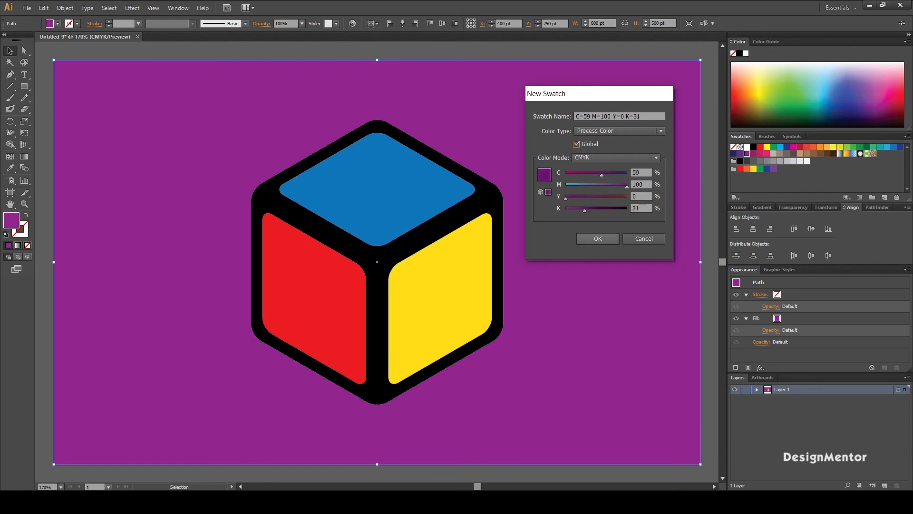
click(598, 238)
key(ctrl+shift+a)
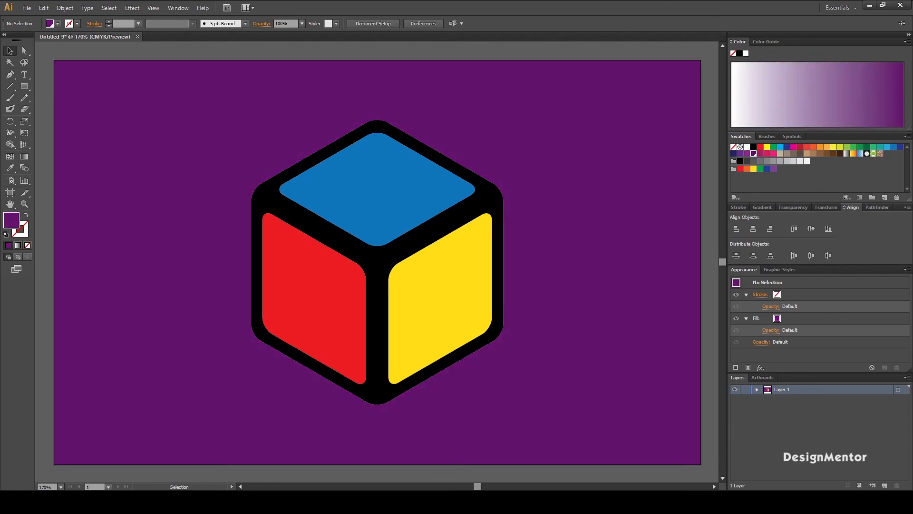
Lock the dark purple background rectangle
click(119, 95)
click(65, 8)
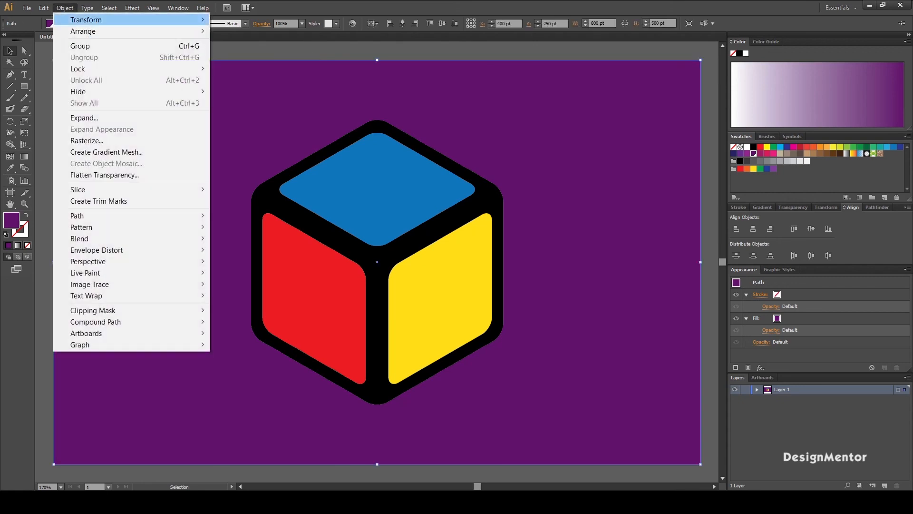
mouse_move(143, 68)
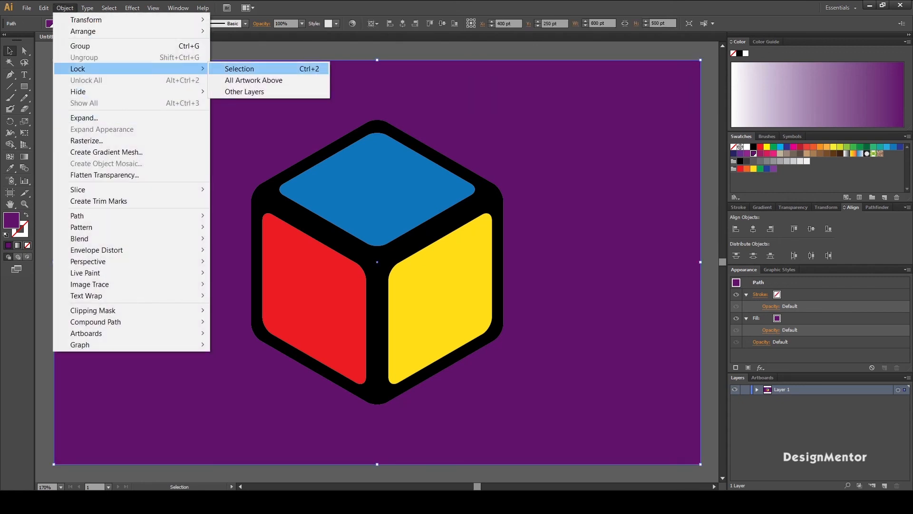
click(231, 69)
Scale the cube group up proportionally from its center to about 390 x 451 pt
drag(163, 107, 540, 380)
drag(503, 407, 535, 444)
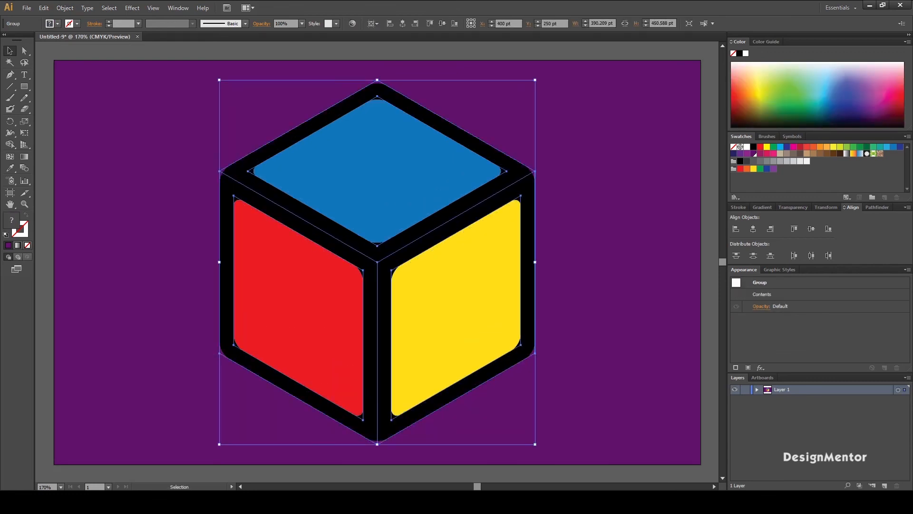
key(ctrl+shift+a)
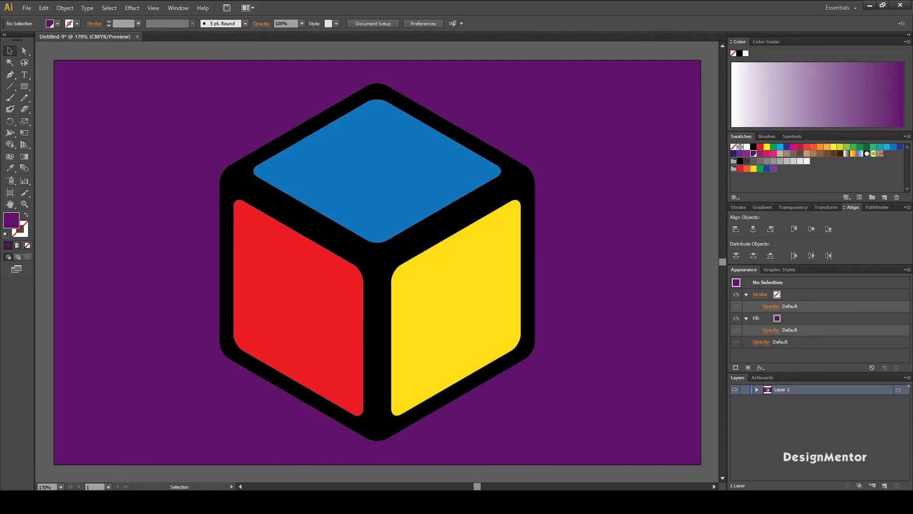